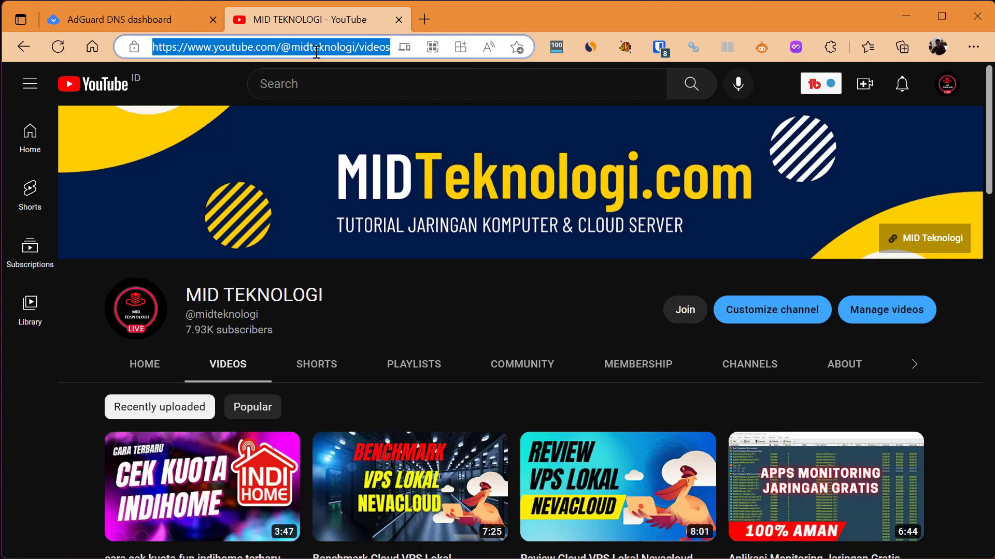
{"action": "left_click", "coordinate": [358, 334]}
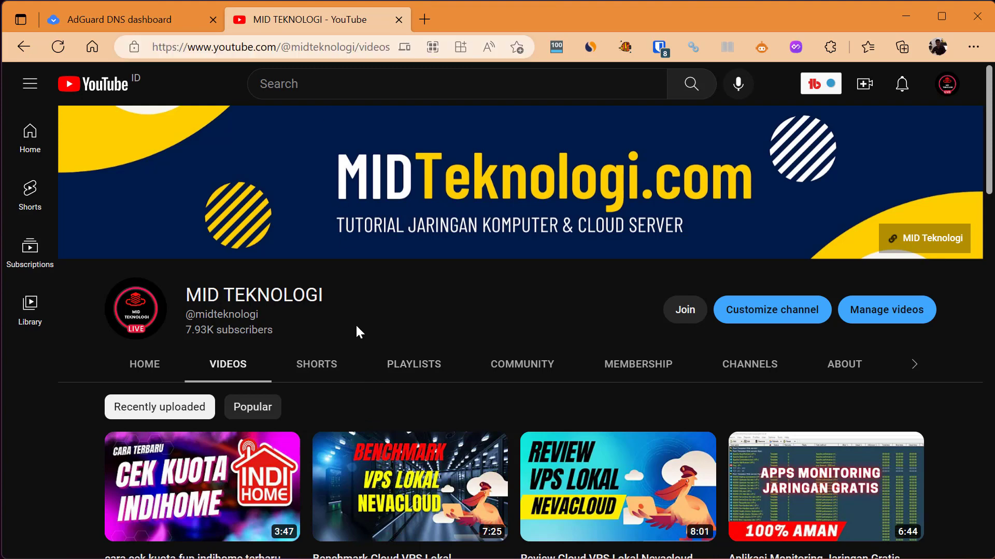
{"action": "scroll", "coordinate": [355, 324], "scroll_direction": "down", "scroll_amount": 1}
{"action": "scroll", "coordinate": [356, 324], "scroll_direction": "up", "scroll_amount": 1}
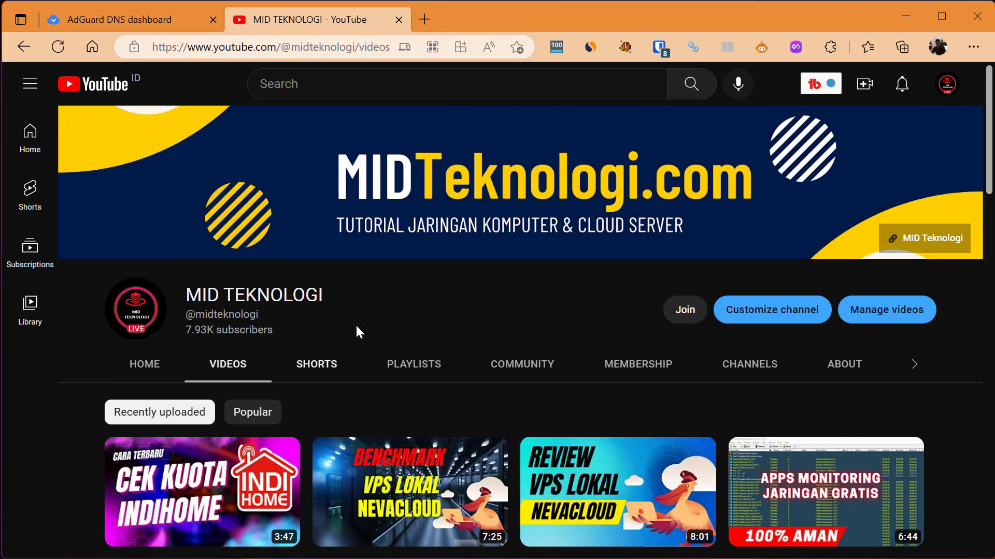
{"action": "scroll", "coordinate": [356, 327], "scroll_direction": "down", "scroll_amount": 1}
{"action": "scroll", "coordinate": [356, 315], "scroll_direction": "up", "scroll_amount": 1}
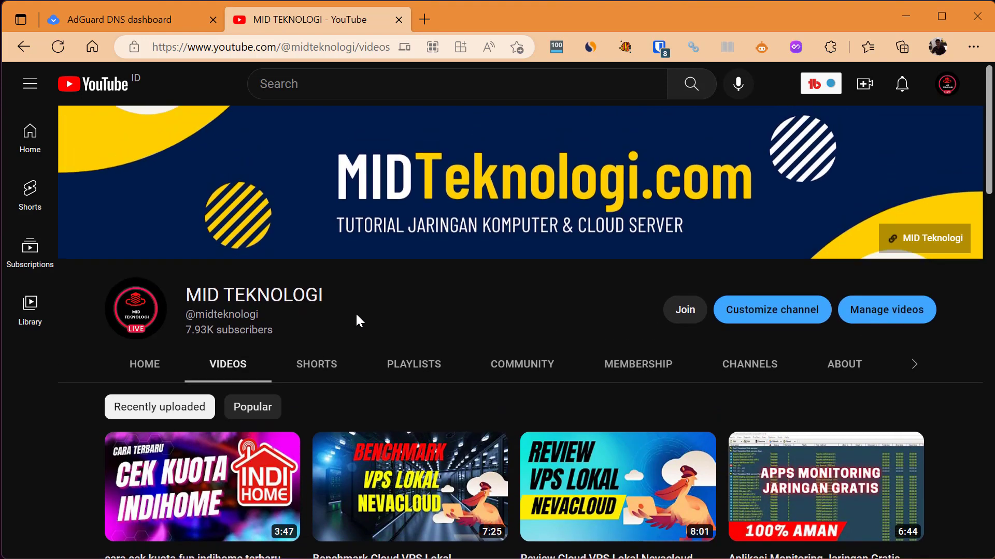
Switch to the AdGuard DNS dashboard and review the MID Teknologi server's protection, device and blocklist overview
{"action": "left_click", "coordinate": [208, 47]}
{"action": "left_click", "coordinate": [151, 18]}
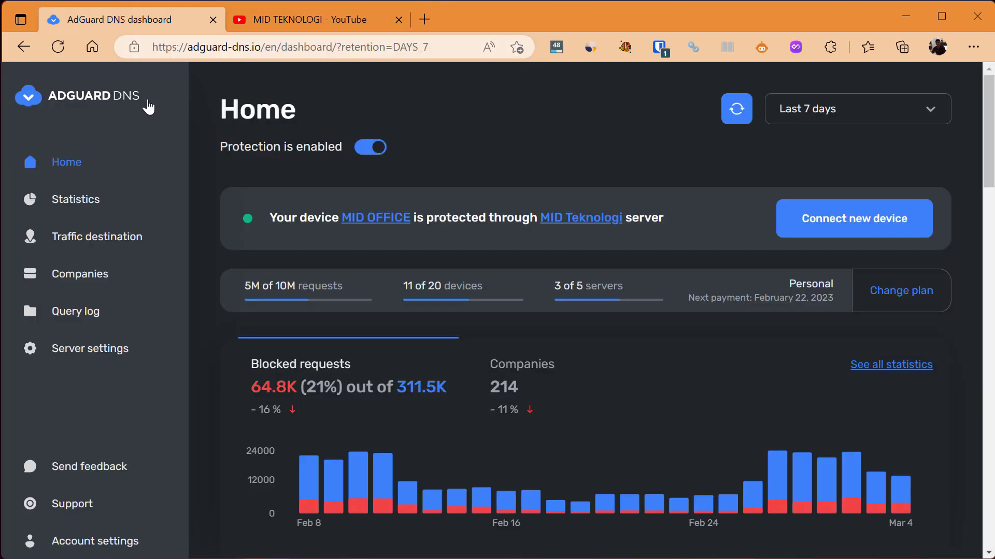
{"action": "scroll", "coordinate": [429, 181], "scroll_direction": "down", "scroll_amount": 2}
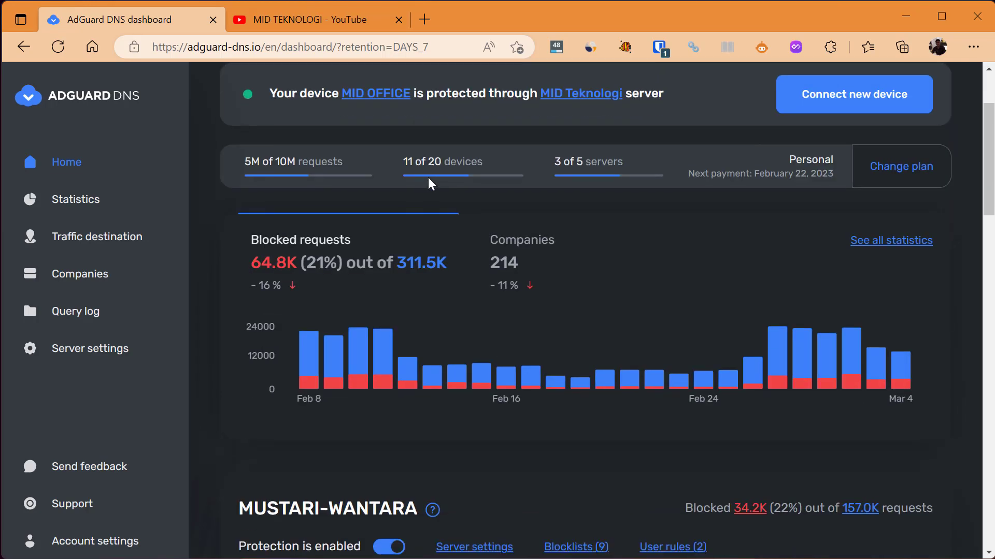
{"action": "scroll", "coordinate": [428, 177], "scroll_direction": "up", "scroll_amount": 2}
{"action": "scroll", "coordinate": [427, 176], "scroll_direction": "down", "scroll_amount": 14}
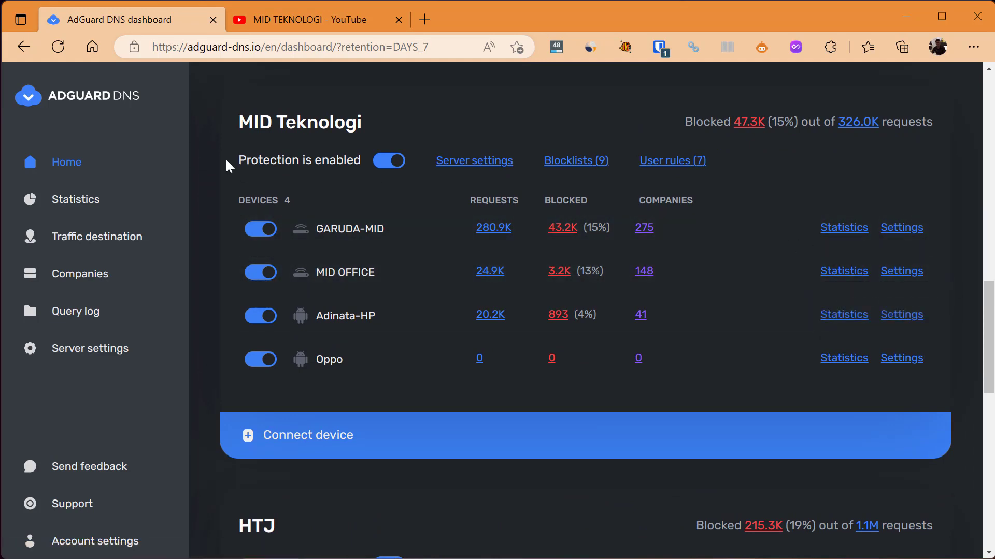
{"action": "left_click_drag", "start_coordinate": [241, 124], "coordinate": [388, 123]}
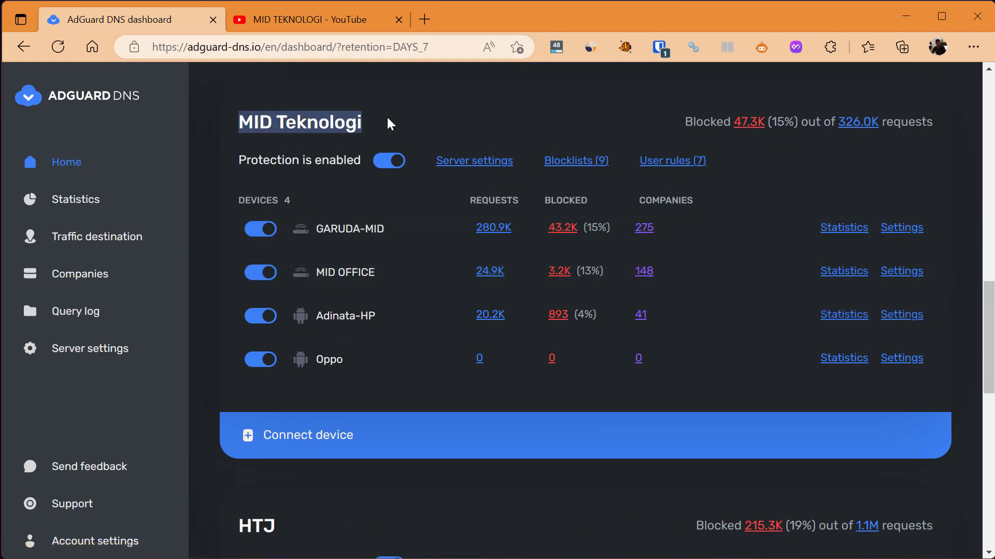
{"action": "left_click", "coordinate": [265, 127]}
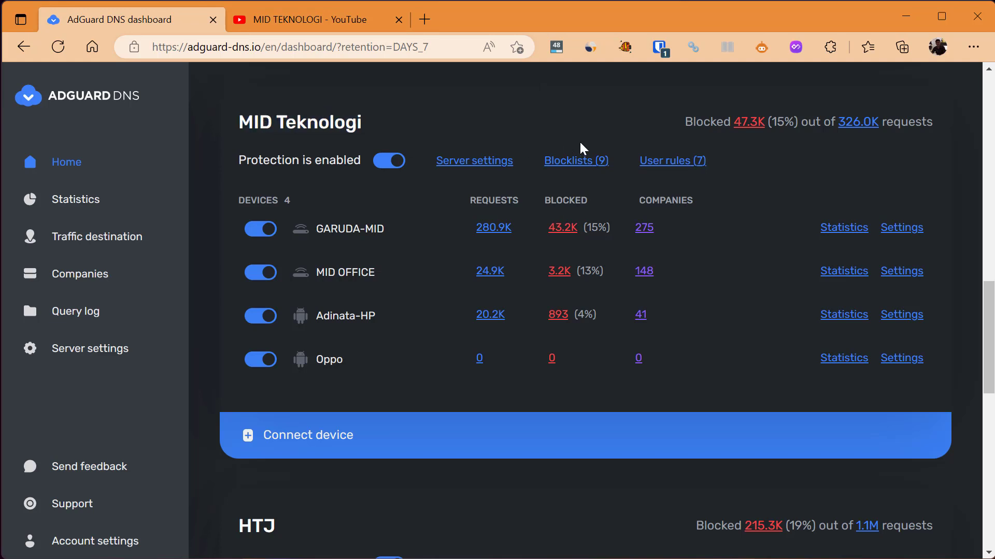
{"action": "mouse_move", "coordinate": [600, 165]}
{"action": "left_click_drag", "start_coordinate": [237, 121], "coordinate": [394, 125]}
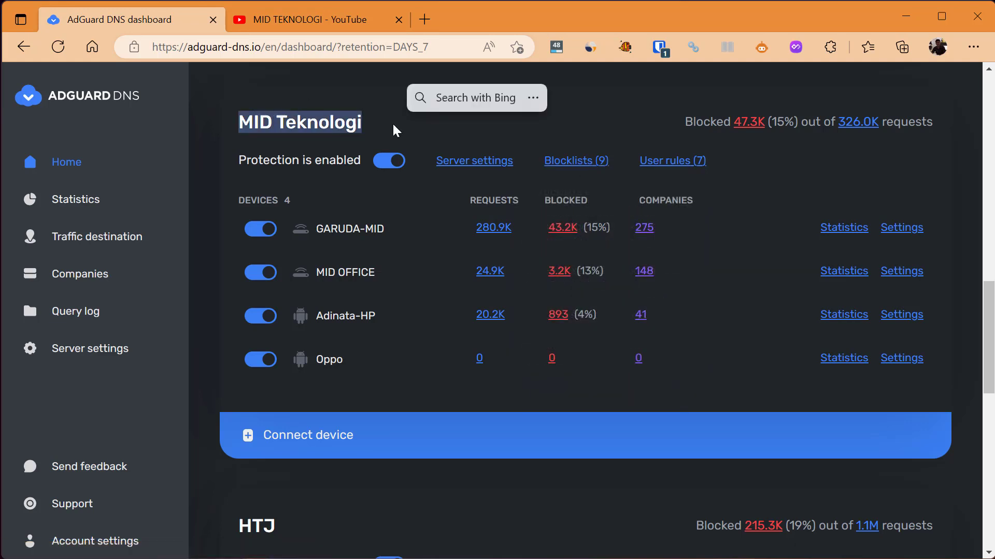
{"action": "left_click", "coordinate": [394, 124]}
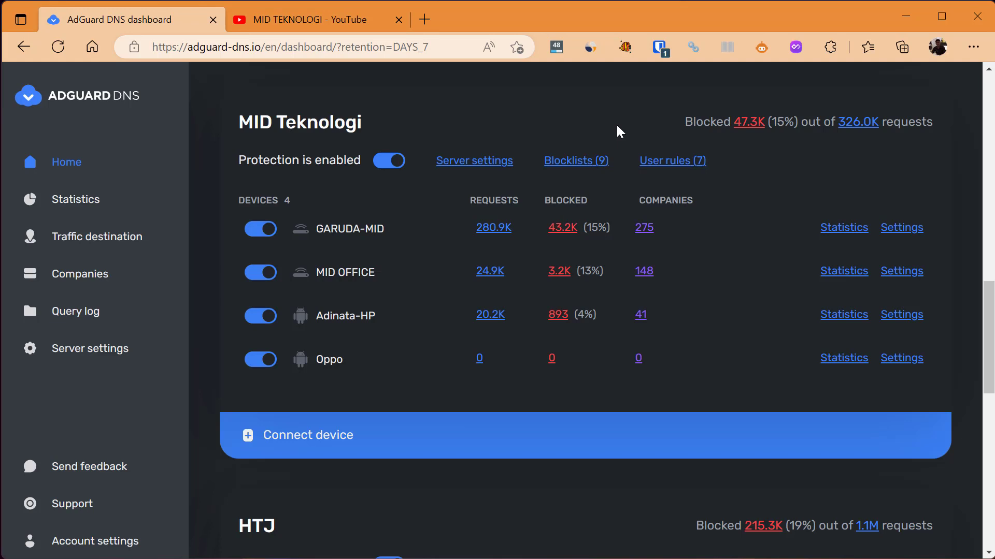
Open the MID Teknologi server's blocklists and bring up the dialog for managing them
{"action": "left_click", "coordinate": [577, 163]}
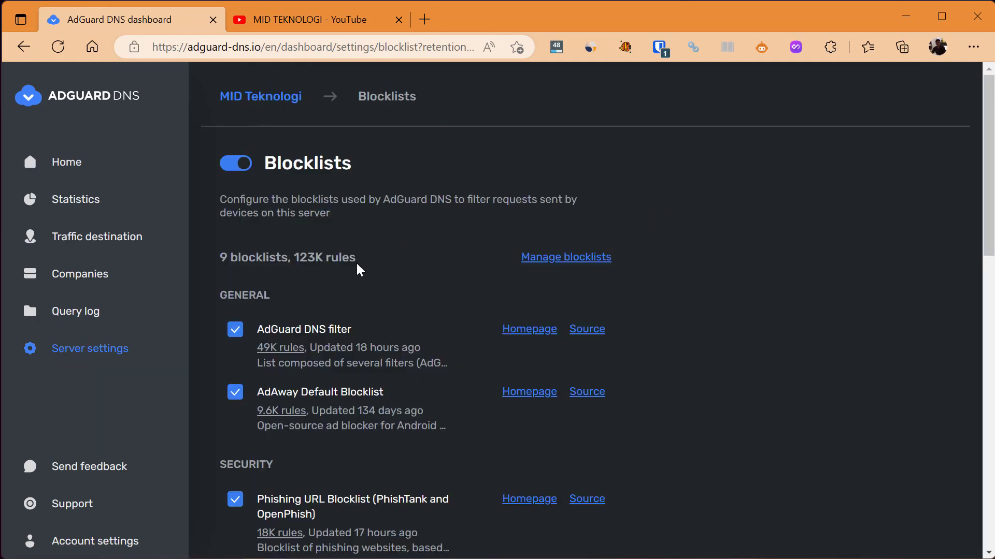
{"action": "left_click", "coordinate": [553, 261]}
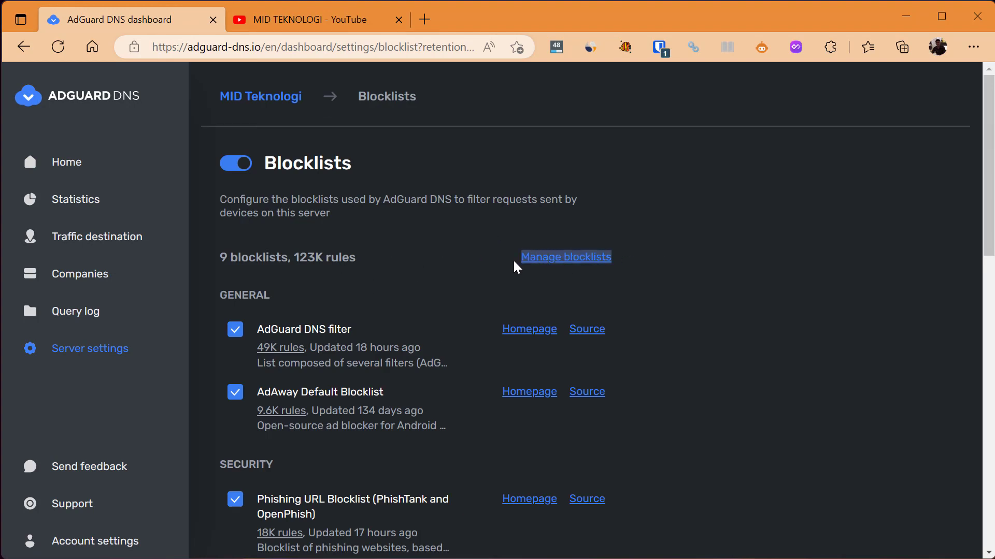
{"action": "left_click", "coordinate": [595, 257]}
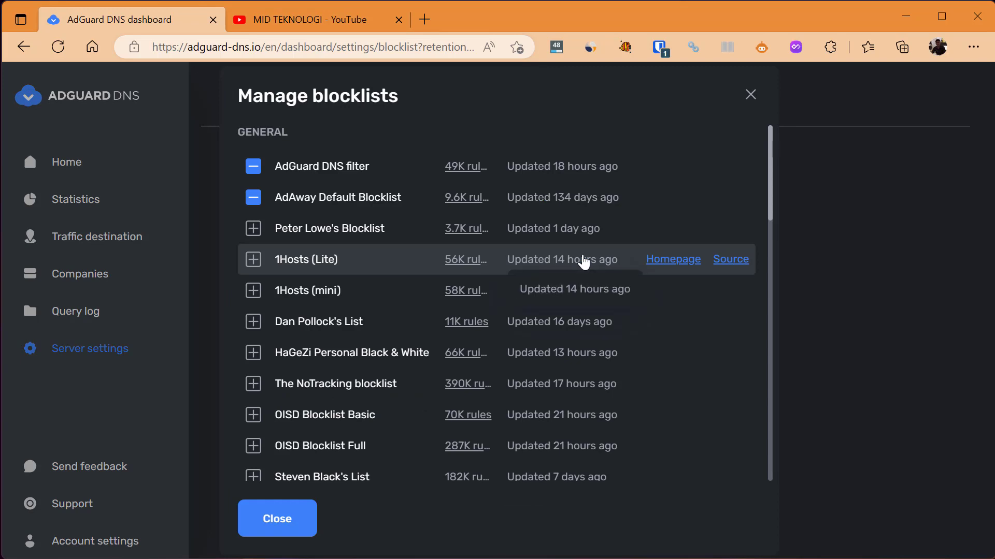
Examine which general, regional, security and other blocklists are available and which are enabled
{"action": "double_click", "coordinate": [242, 131]}
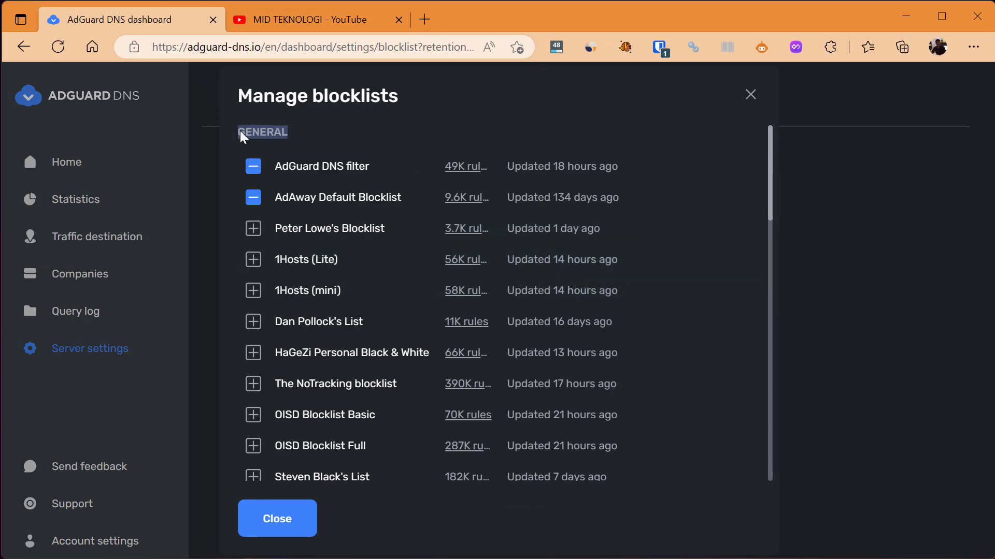
{"action": "left_click", "coordinate": [309, 129]}
{"action": "scroll", "coordinate": [394, 322], "scroll_direction": "down", "scroll_amount": 5}
{"action": "scroll", "coordinate": [397, 320], "scroll_direction": "up", "scroll_amount": 1}
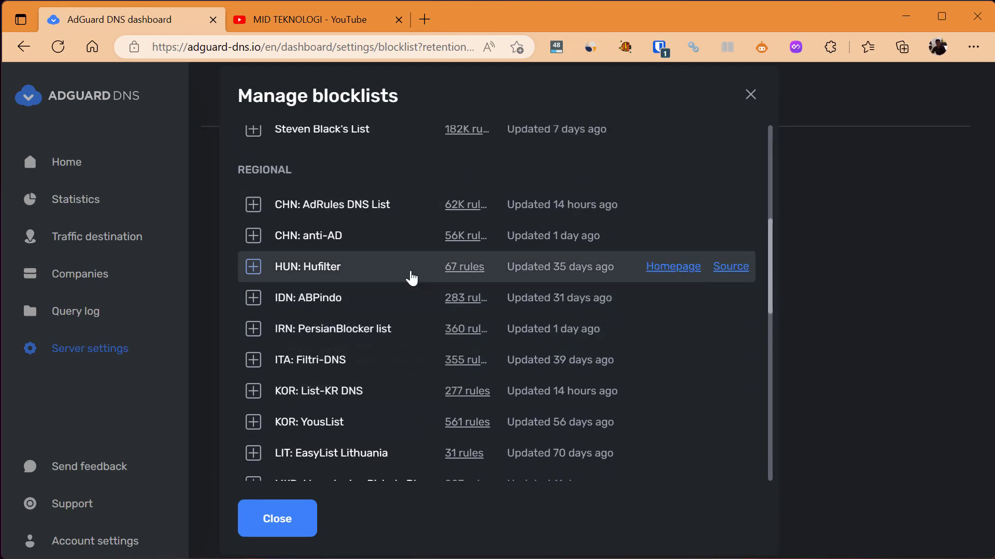
{"action": "scroll", "coordinate": [412, 278], "scroll_direction": "down", "scroll_amount": 5}
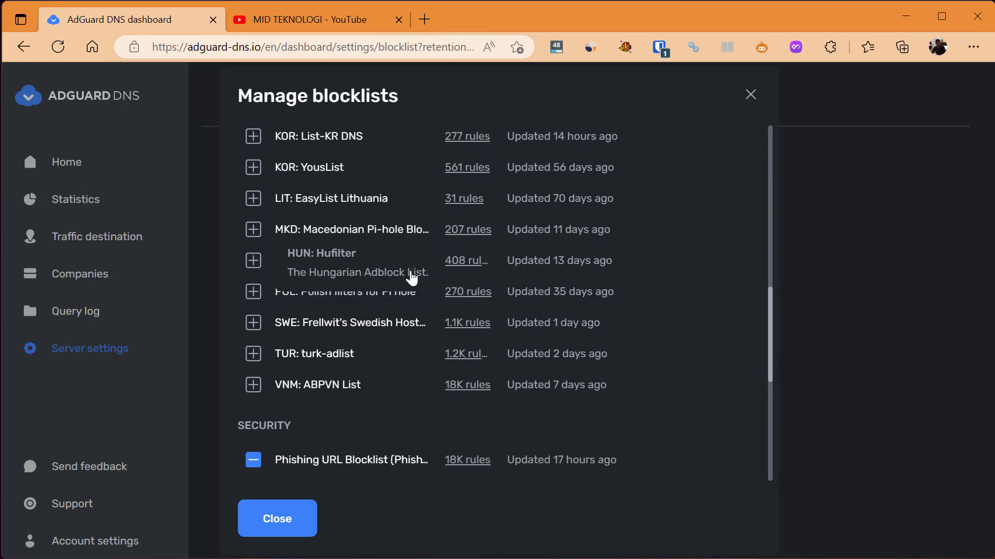
{"action": "scroll", "coordinate": [352, 412], "scroll_direction": "down", "scroll_amount": 3}
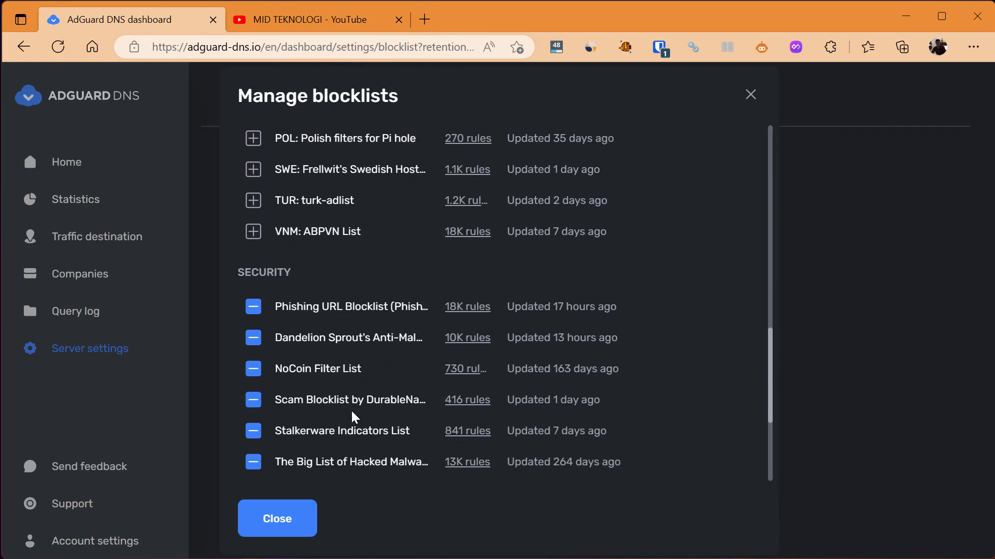
{"action": "scroll", "coordinate": [351, 412], "scroll_direction": "down", "scroll_amount": 3}
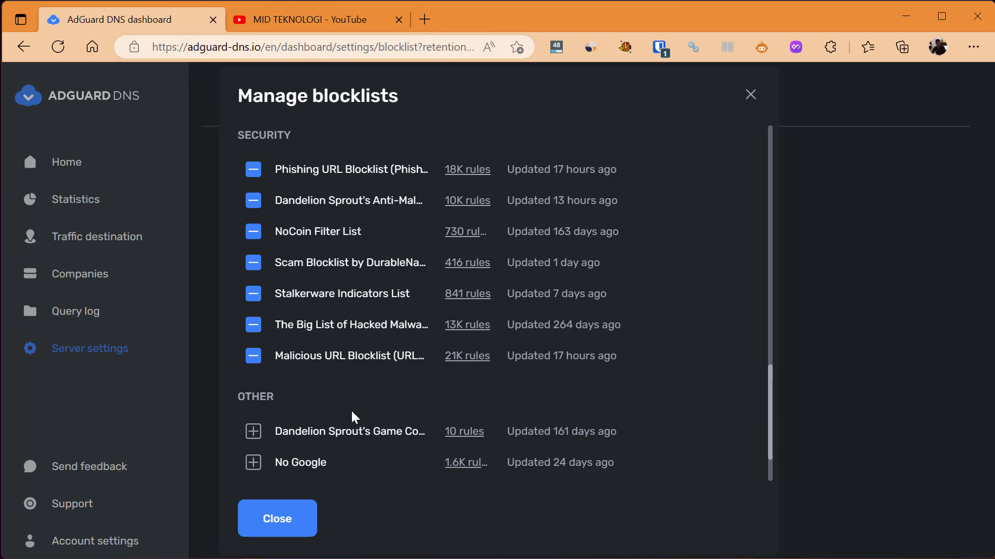
{"action": "scroll", "coordinate": [352, 411], "scroll_direction": "up", "scroll_amount": 20}
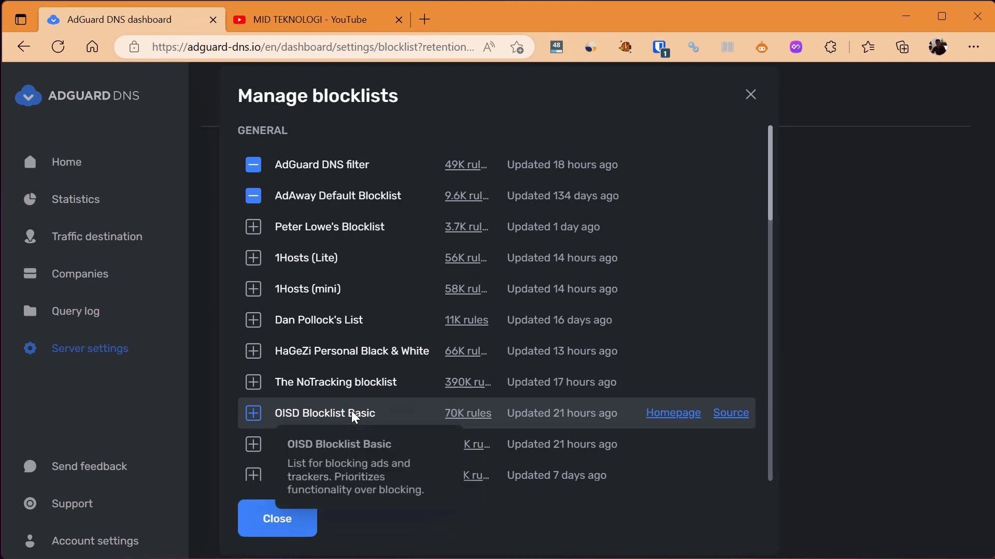
Find the Indonesian regional blocklist IDN: ABPindo and open its source file
{"action": "scroll", "coordinate": [351, 411], "scroll_direction": "down", "scroll_amount": 10}
{"action": "scroll", "coordinate": [350, 410], "scroll_direction": "down", "scroll_amount": 1}
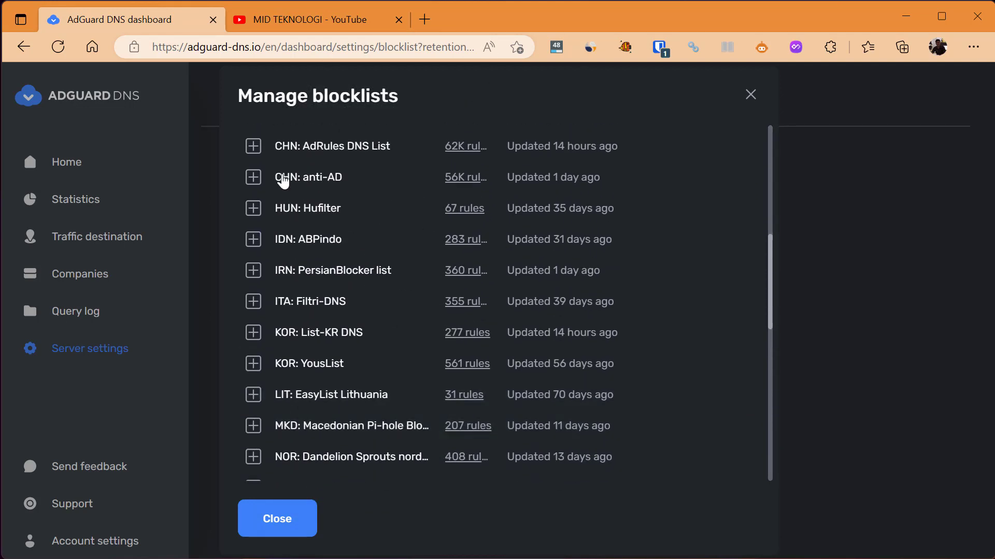
{"action": "mouse_move", "coordinate": [311, 250]}
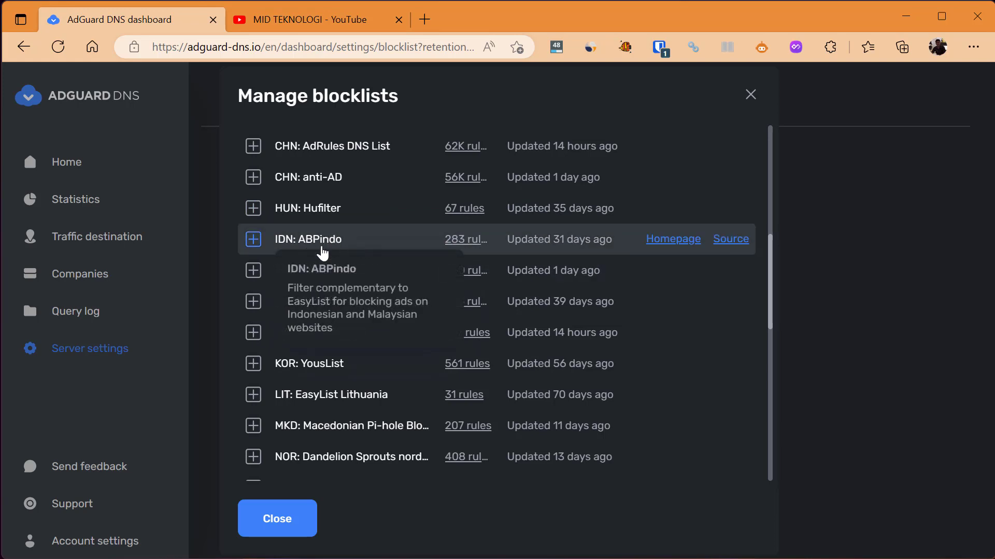
{"action": "mouse_move", "coordinate": [732, 245]}
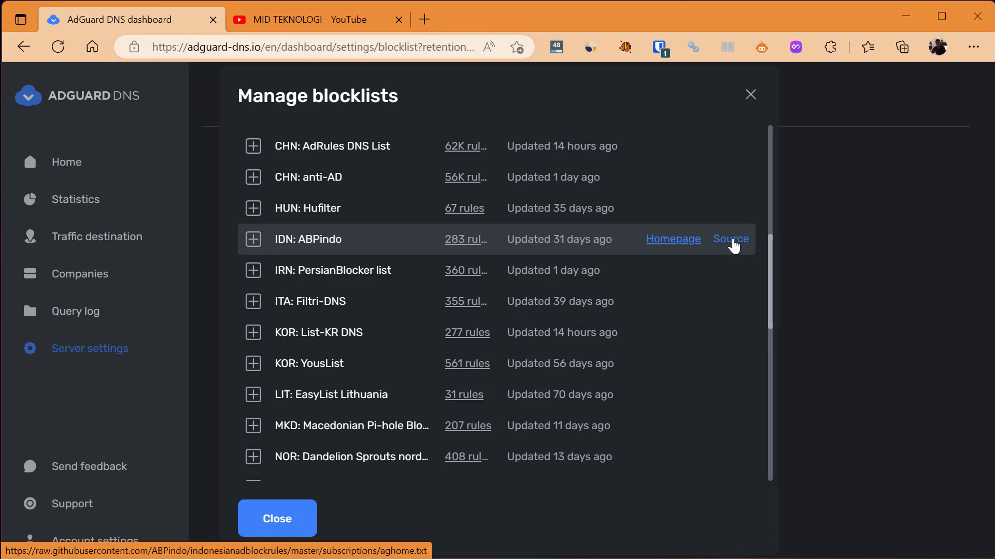
{"action": "left_click", "coordinate": [730, 240]}
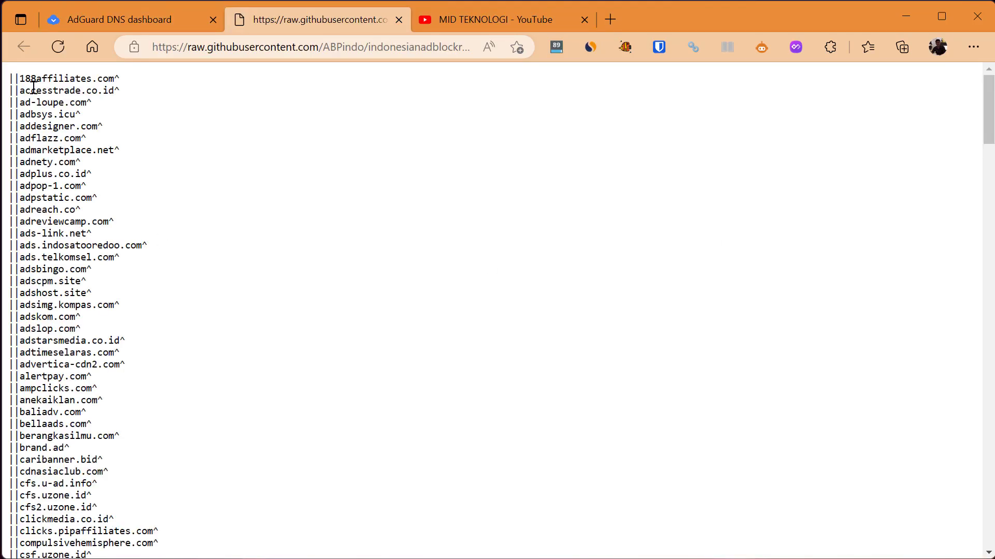
Enlarge the blocklist text and highlight the ads.indosatooredoo.com and ads.telkomsel.com entries
{"action": "left_click_drag", "start_coordinate": [21, 93], "coordinate": [185, 444]}
{"action": "left_click", "coordinate": [185, 445]}
{"action": "left_click_drag", "start_coordinate": [70, 245], "coordinate": [210, 262]}
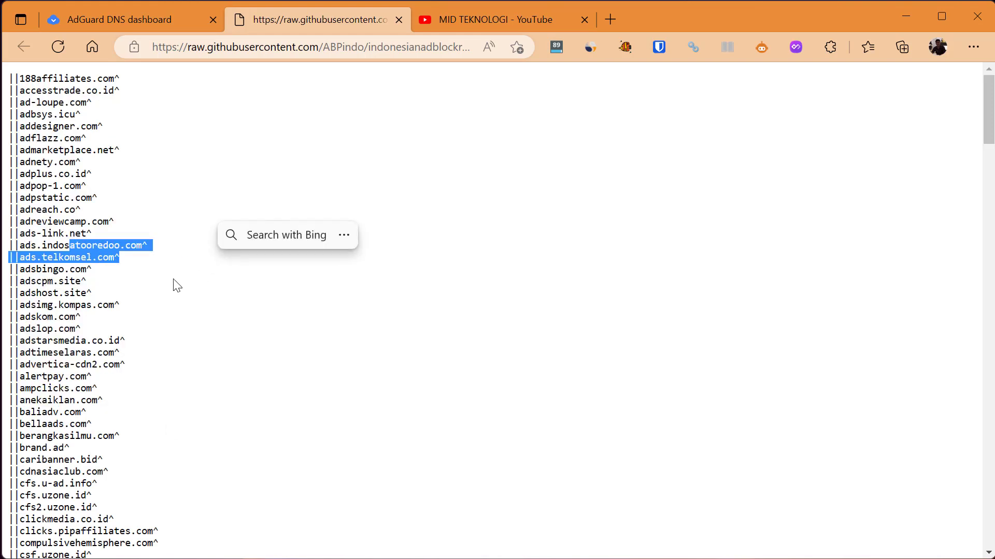
{"action": "left_click", "coordinate": [99, 272]}
{"action": "left_click_drag", "start_coordinate": [23, 247], "coordinate": [148, 259]}
{"action": "left_click", "coordinate": [240, 337]}
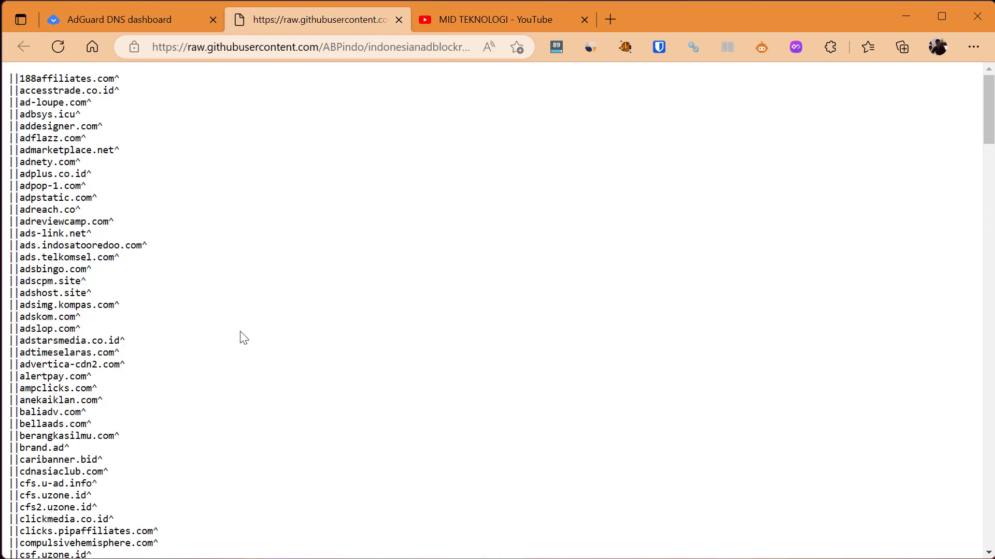
{"action": "key", "text": "ctrl+plus"}
{"action": "key", "text": "ctrl+plus"}
{"action": "left_click_drag", "start_coordinate": [26, 286], "coordinate": [216, 295]}
{"action": "left_click", "coordinate": [216, 346]}
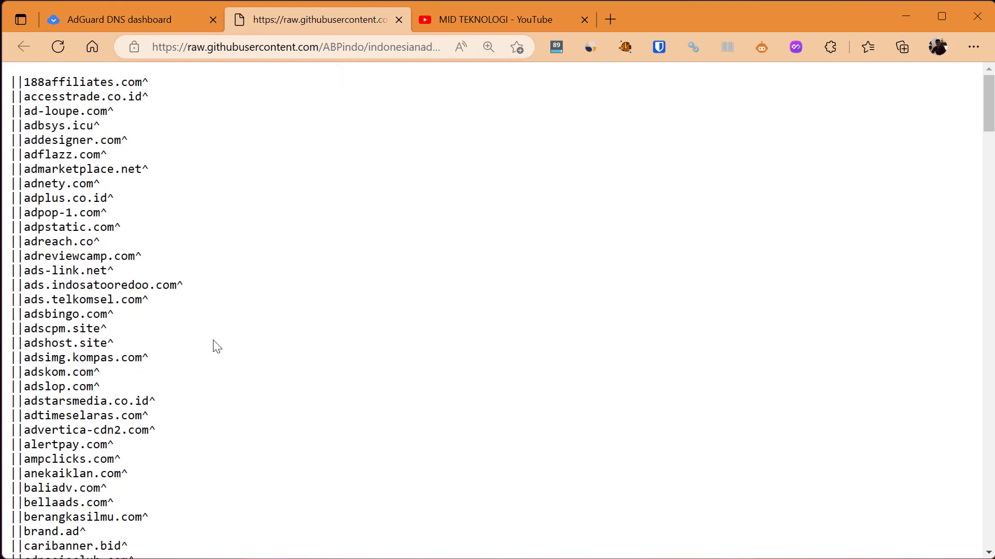
Search the ABPindo source list for "uzone" and highlight the matching uzone.id domains
{"action": "key", "text": "ctrl+f"}
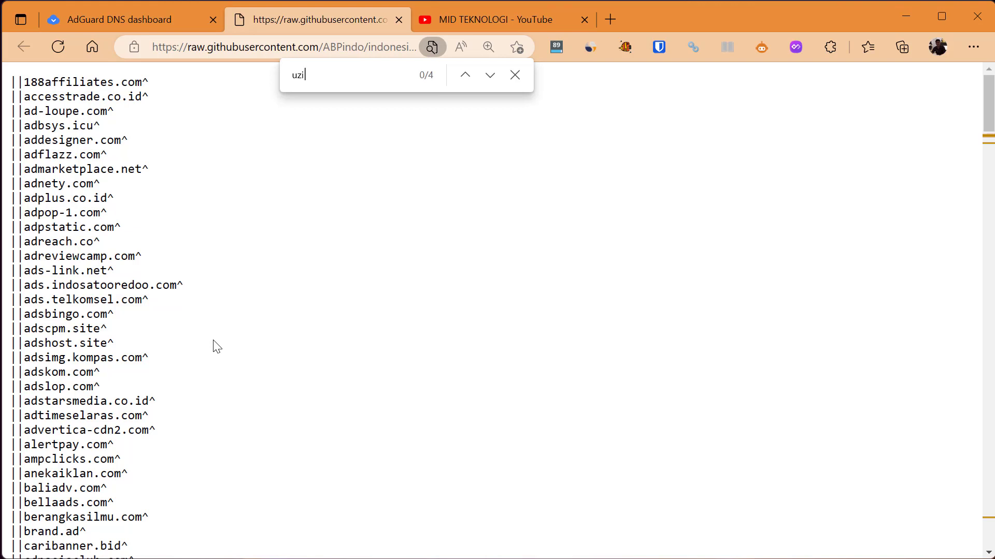
{"action": "type", "text": "one"}
{"action": "key", "text": "Return"}
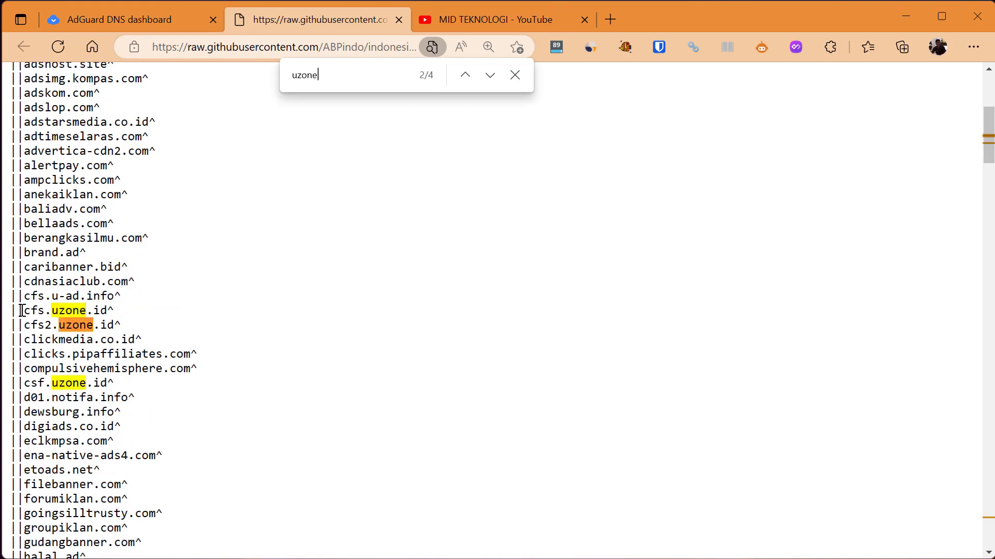
{"action": "left_click_drag", "start_coordinate": [23, 310], "coordinate": [138, 332]}
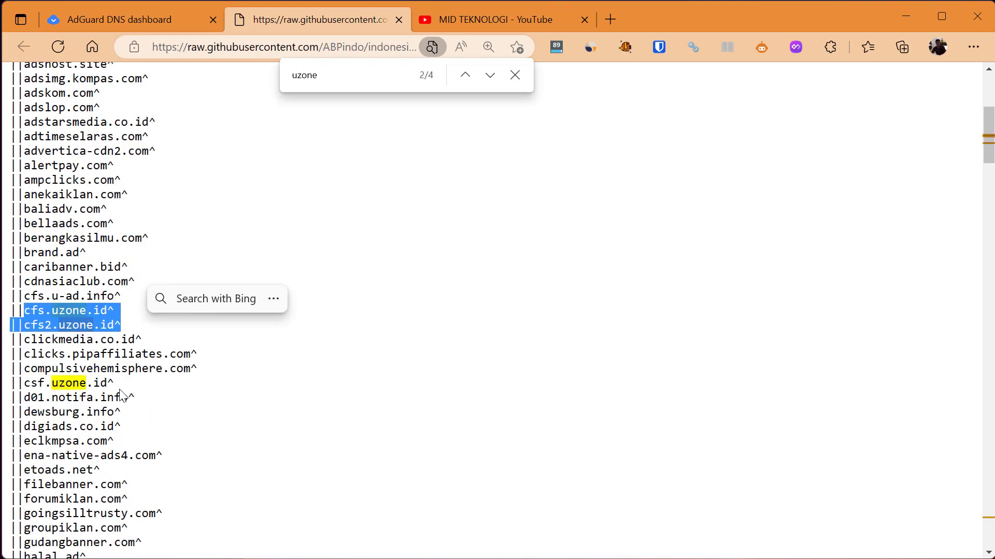
{"action": "left_click_drag", "start_coordinate": [11, 354], "coordinate": [114, 383]}
Search the source list for "telkomsel" and highlight the matching domain
{"action": "double_click", "coordinate": [329, 76]}
{"action": "type", "text": "telk"}
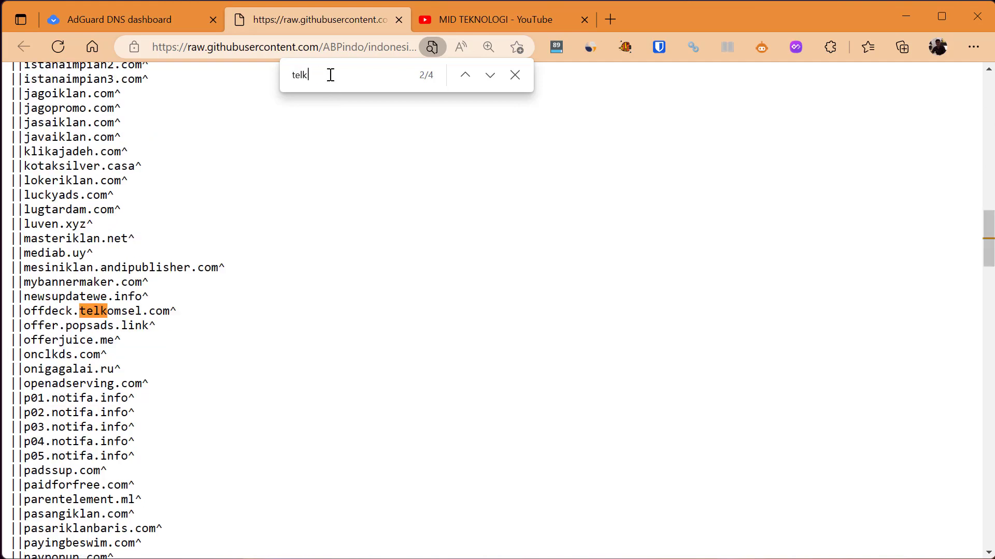
{"action": "type", "text": "omsel"}
{"action": "left_click_drag", "start_coordinate": [80, 310], "coordinate": [216, 319]}
Search the source list for "ads" and step through the matching domains
{"action": "double_click", "coordinate": [328, 75]}
{"action": "type", "text": "ads"}
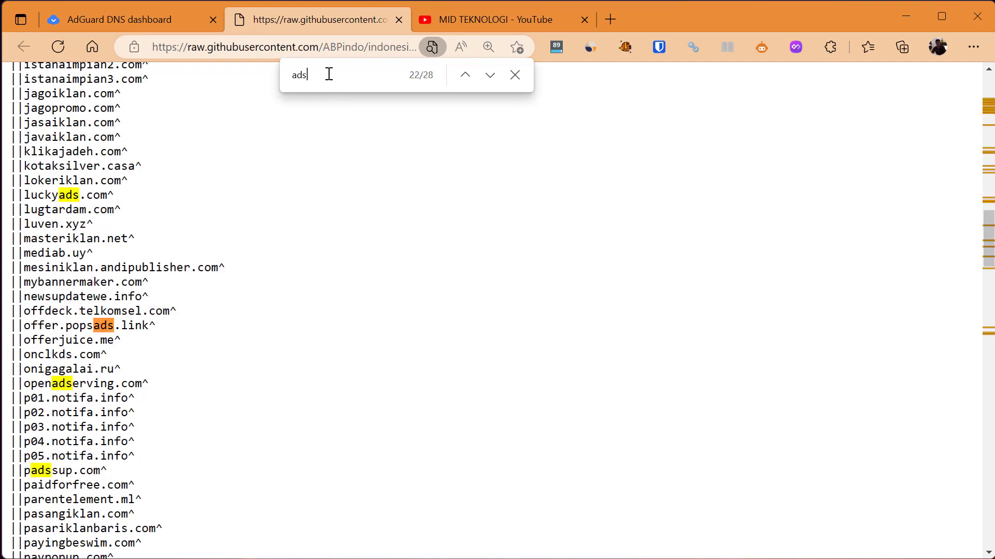
{"action": "key", "text": "Return"}
{"action": "key", "text": "Return"}
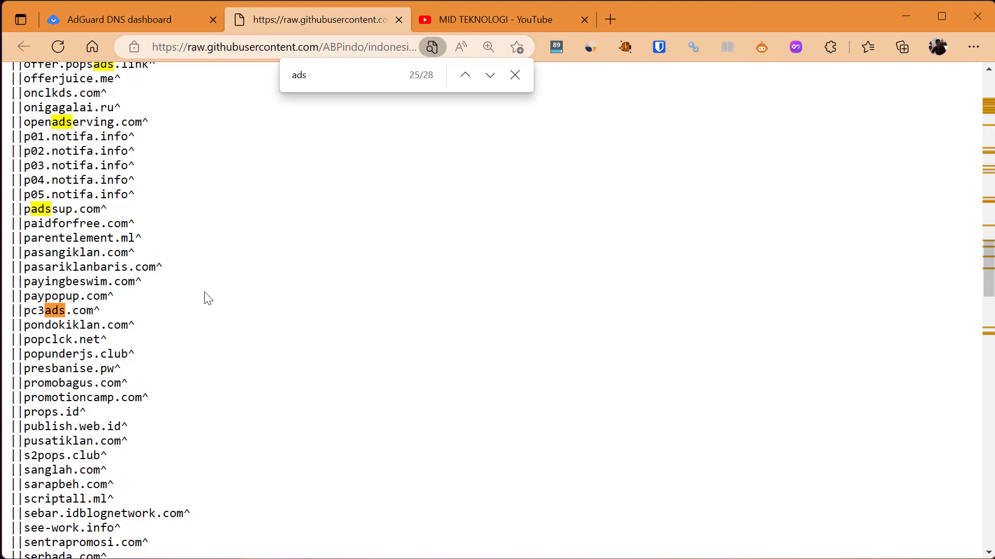
Skim the remaining blocked domains and return to the blocklist manager in the AdGuard DNS dashboard
{"action": "scroll", "coordinate": [196, 363], "scroll_direction": "down", "scroll_amount": 20}
{"action": "scroll", "coordinate": [196, 366], "scroll_direction": "down", "scroll_amount": 10}
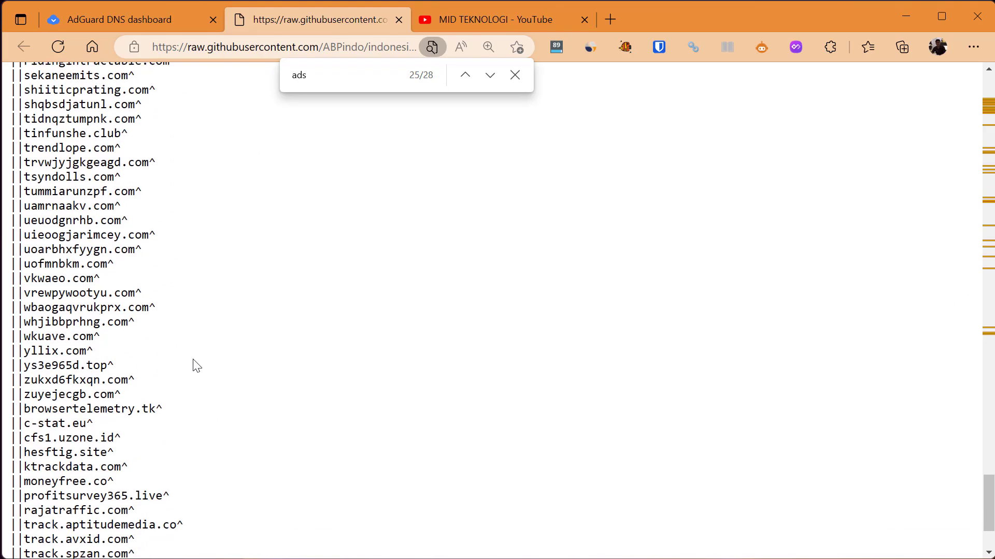
{"action": "scroll", "coordinate": [196, 366], "scroll_direction": "up", "scroll_amount": 9}
{"action": "scroll", "coordinate": [196, 366], "scroll_direction": "up", "scroll_amount": 5}
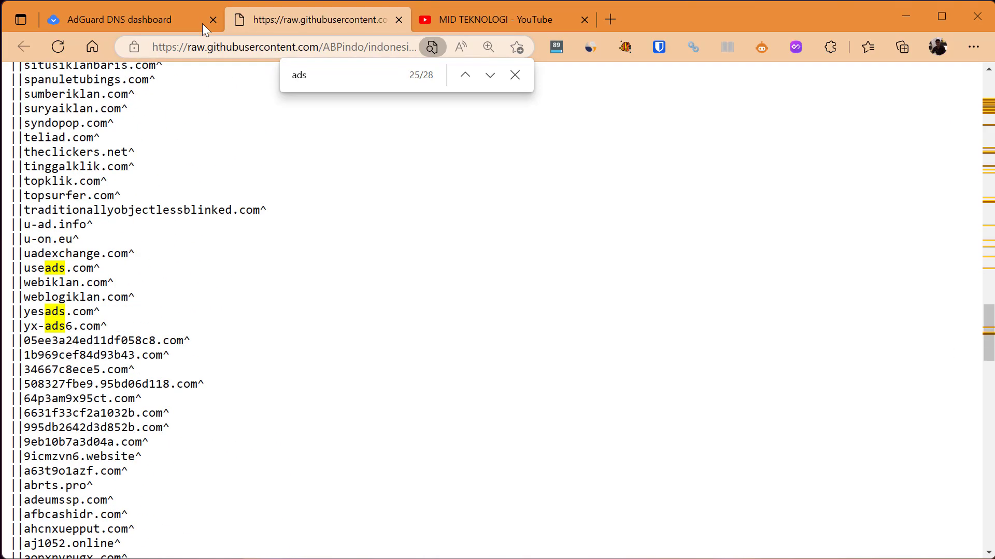
{"action": "left_click", "coordinate": [176, 10]}
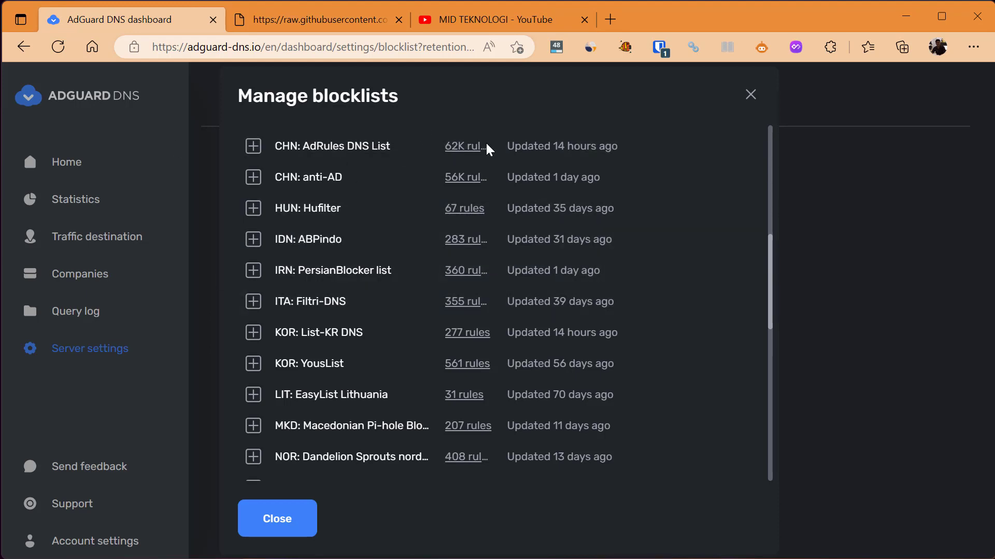
Add the IDN: ABPindo regional blocklist to the server, close the blocklist manager and highlight the blocklist total
{"action": "left_click_drag", "start_coordinate": [510, 147], "coordinate": [617, 147]}
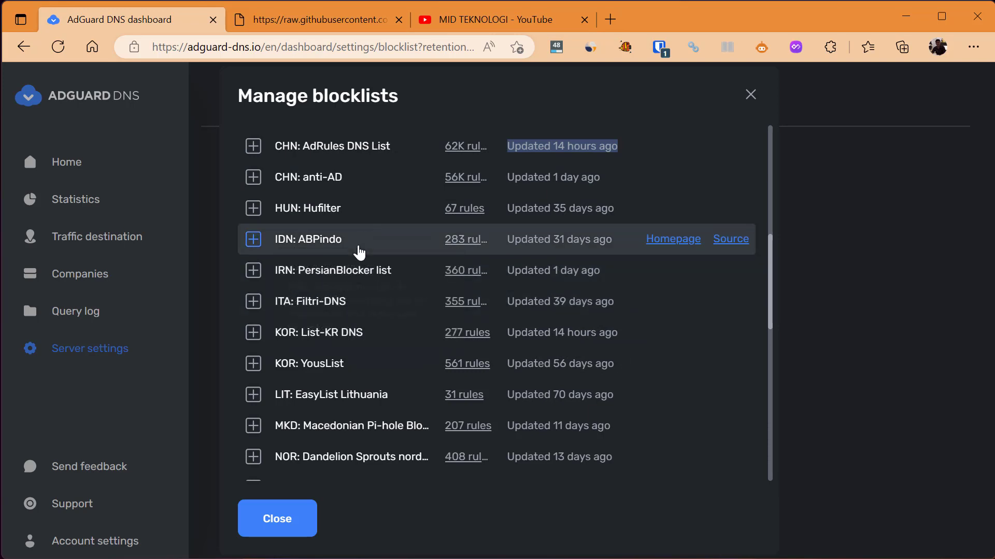
{"action": "left_click", "coordinate": [253, 241]}
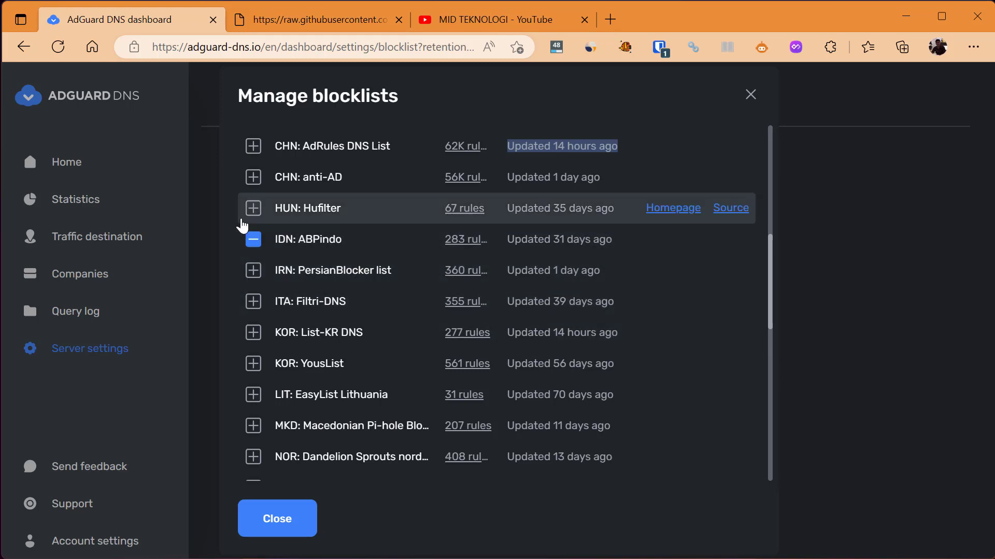
{"action": "mouse_move", "coordinate": [285, 253]}
{"action": "left_click", "coordinate": [269, 517]}
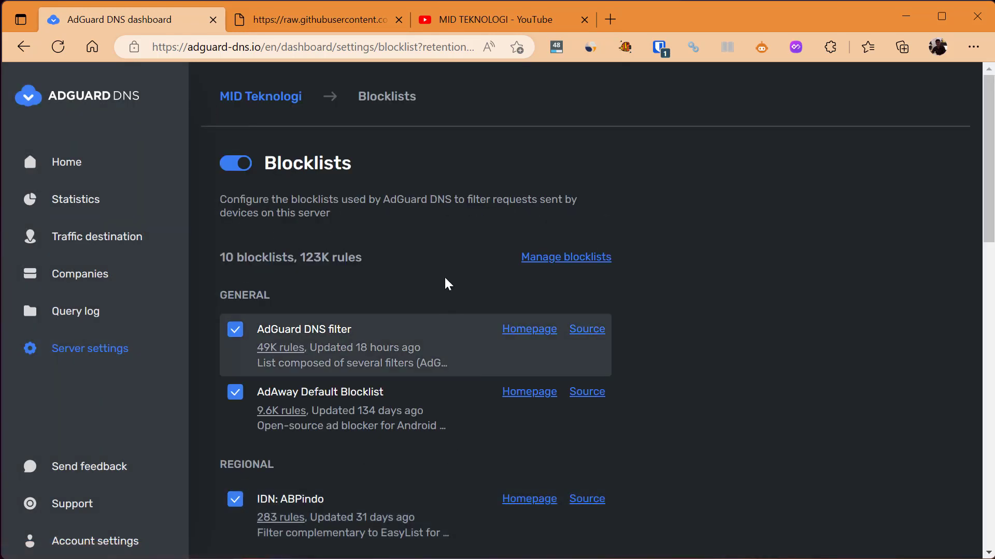
{"action": "left_click_drag", "start_coordinate": [218, 257], "coordinate": [294, 258]}
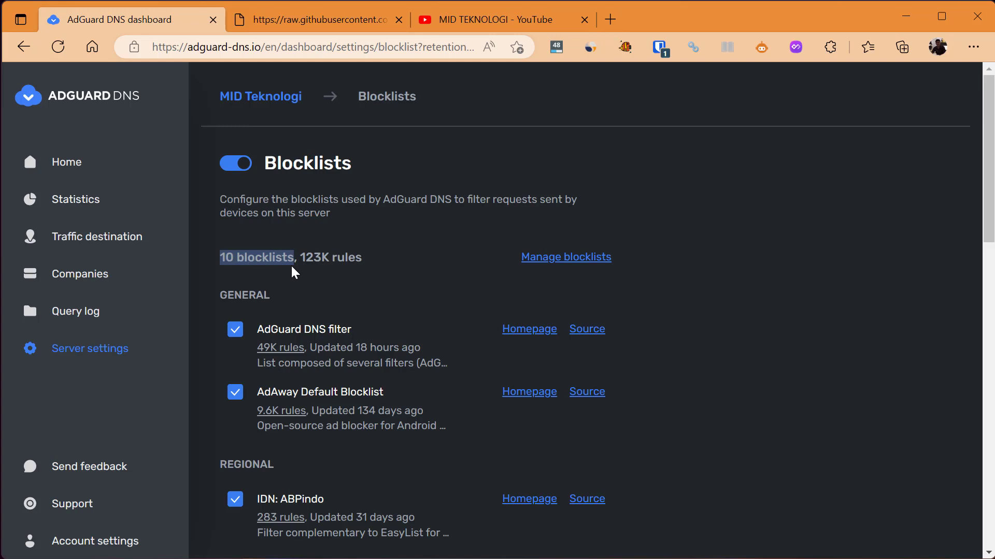
{"action": "left_click", "coordinate": [372, 252]}
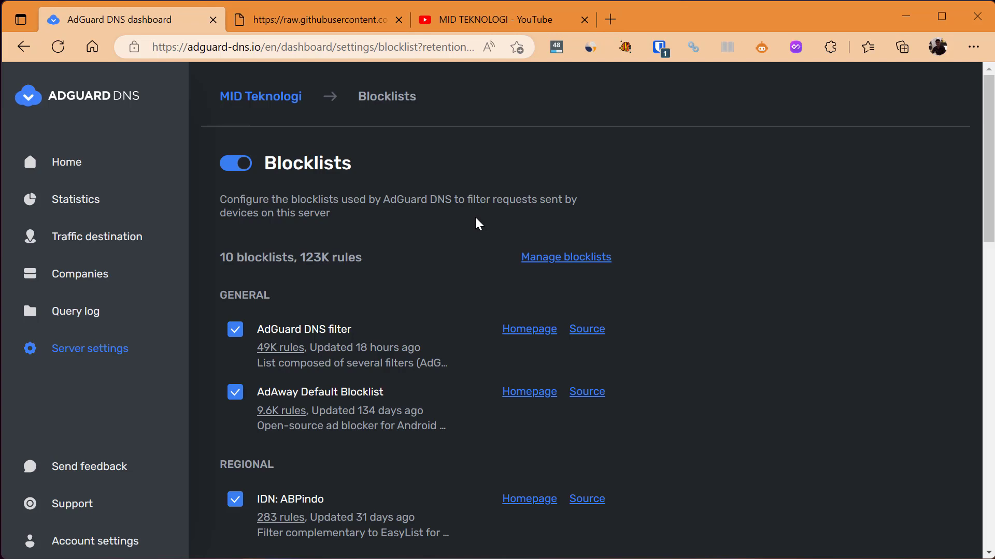
Reopen the blocklist manager and review the Security group and the other available lists
{"action": "left_click", "coordinate": [588, 257]}
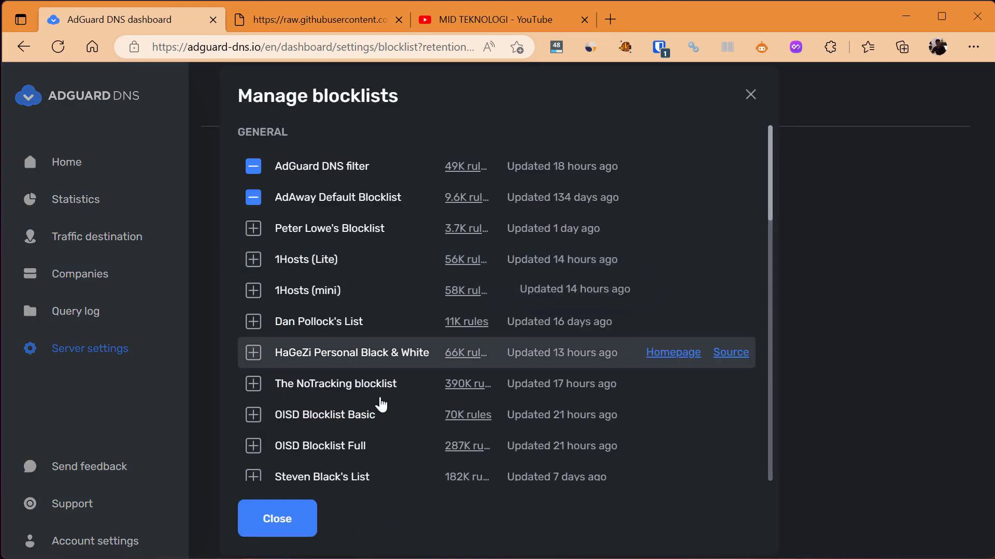
{"action": "scroll", "coordinate": [381, 404], "scroll_direction": "down", "scroll_amount": 20}
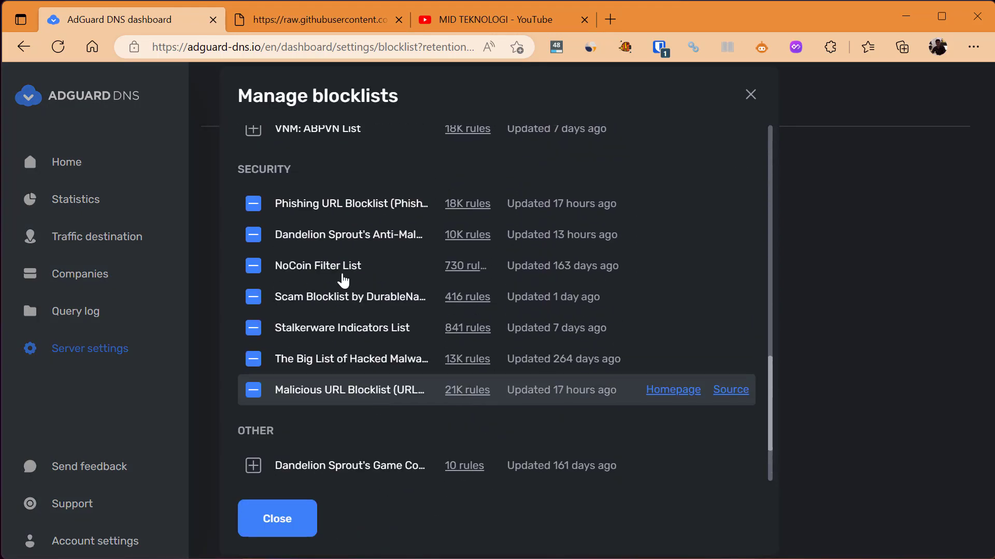
{"action": "left_click_drag", "start_coordinate": [237, 171], "coordinate": [298, 173]}
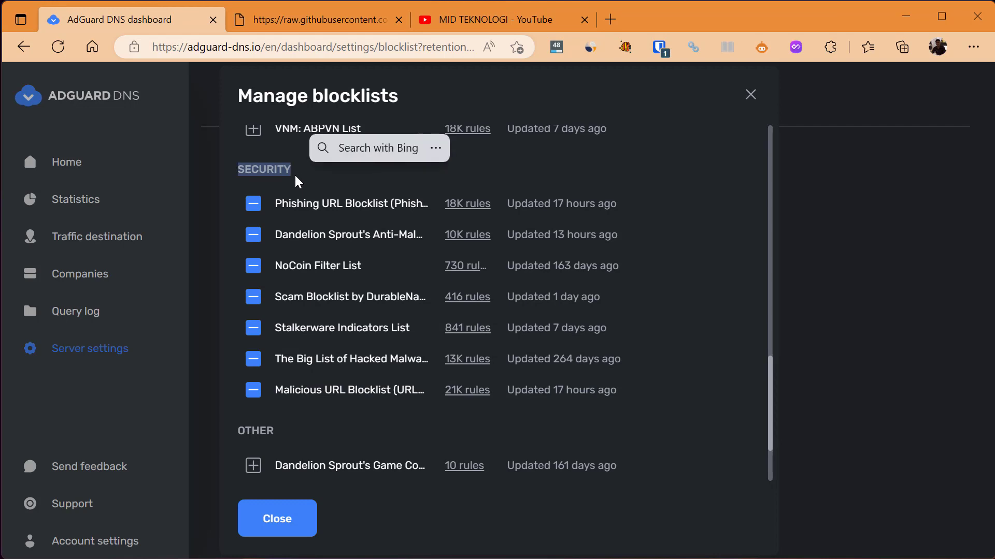
{"action": "left_click", "coordinate": [295, 176]}
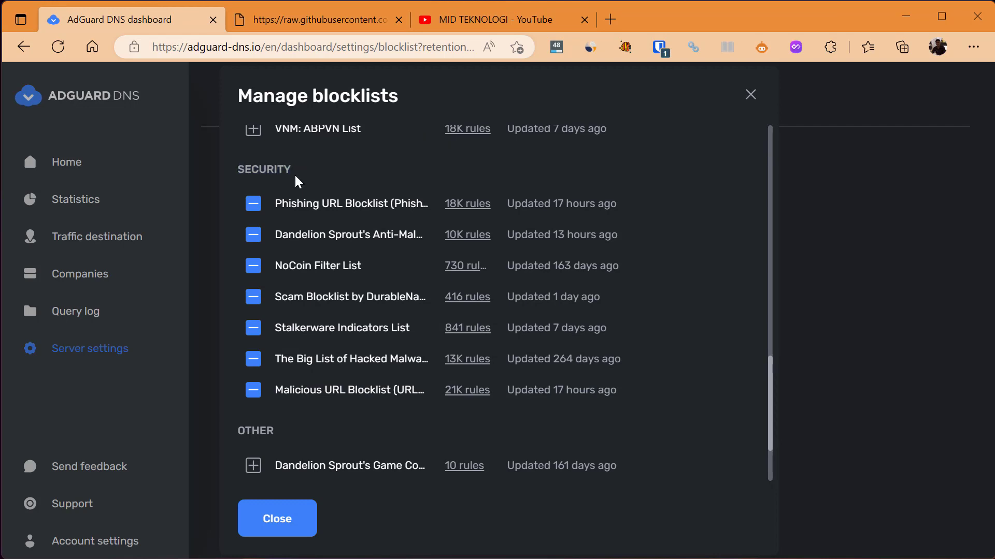
{"action": "scroll", "coordinate": [271, 415], "scroll_direction": "up", "scroll_amount": 15}
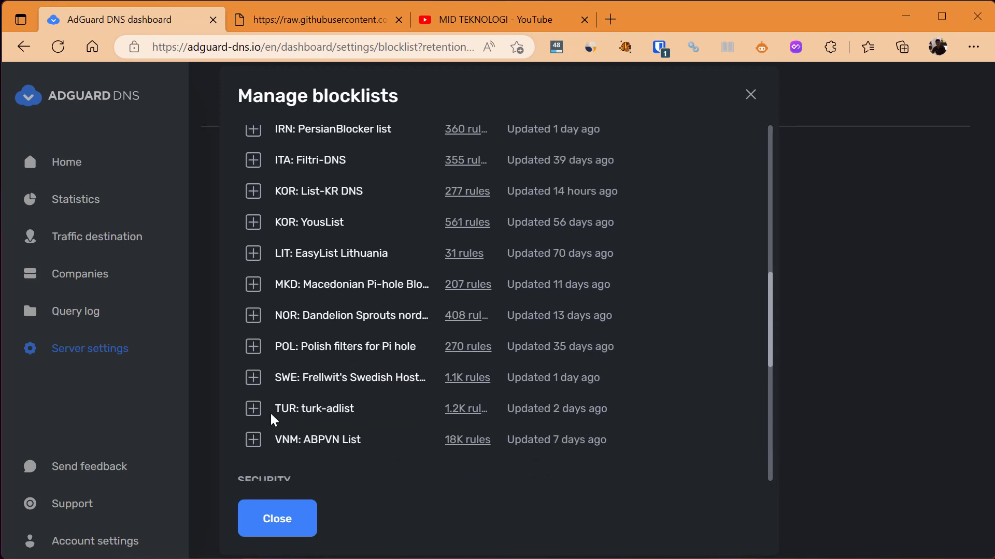
{"action": "scroll", "coordinate": [271, 419], "scroll_direction": "up", "scroll_amount": 2}
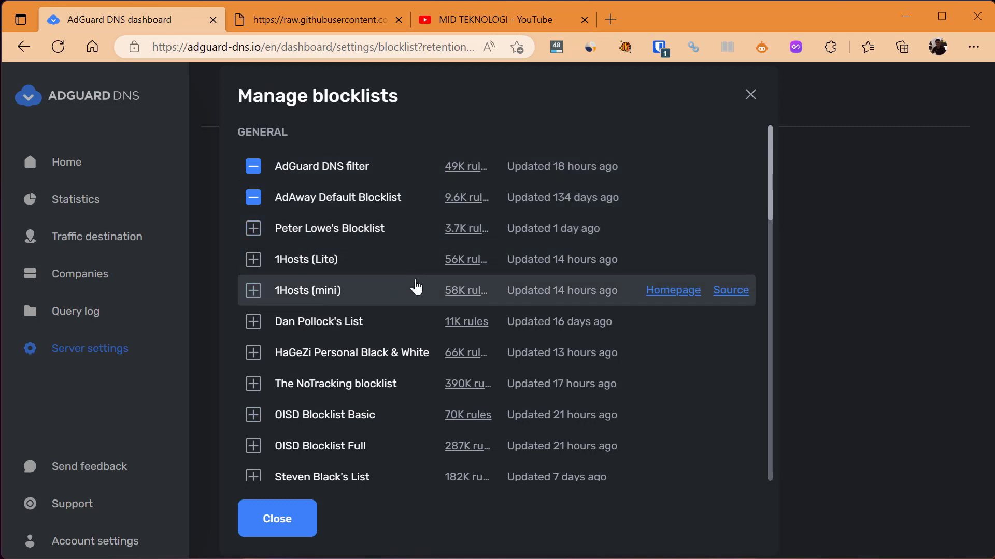
View the source of the 1Hosts (mini) blocklist, skim its blocked domains and return to the dashboard, closing the blocklist manager
{"action": "left_click", "coordinate": [734, 293]}
{"action": "left_click", "coordinate": [199, 48]}
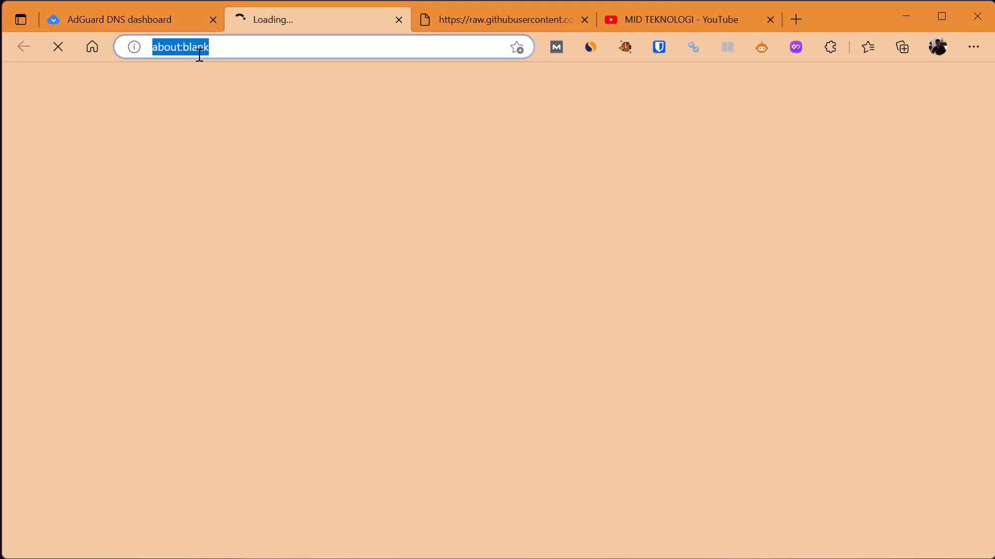
{"action": "scroll", "coordinate": [171, 270], "scroll_direction": "down", "scroll_amount": 5}
{"action": "left_click_drag", "start_coordinate": [11, 172], "coordinate": [136, 339]}
{"action": "left_click", "coordinate": [110, 411]}
{"action": "scroll", "coordinate": [112, 409], "scroll_direction": "down", "scroll_amount": 5}
{"action": "scroll", "coordinate": [111, 409], "scroll_direction": "down", "scroll_amount": 15}
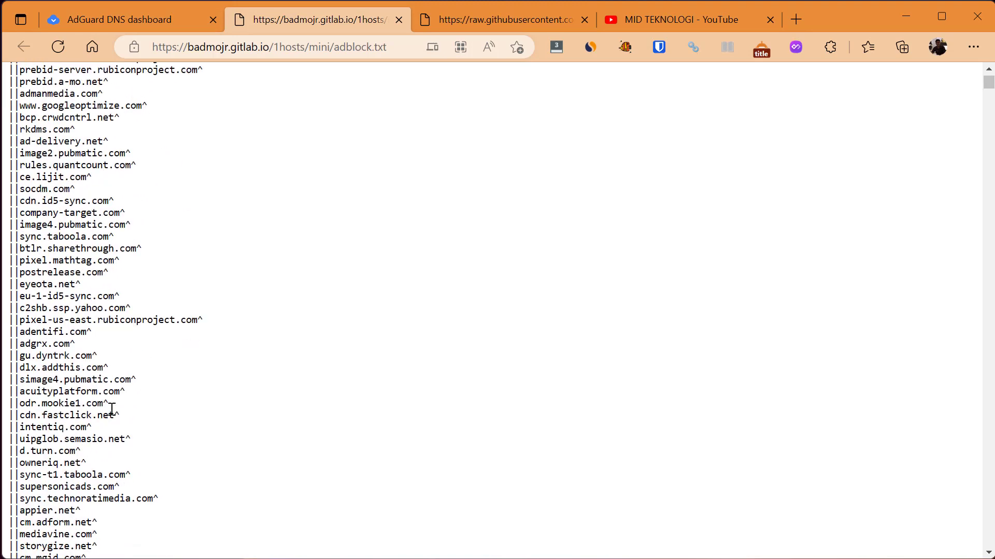
{"action": "left_click", "coordinate": [166, 15]}
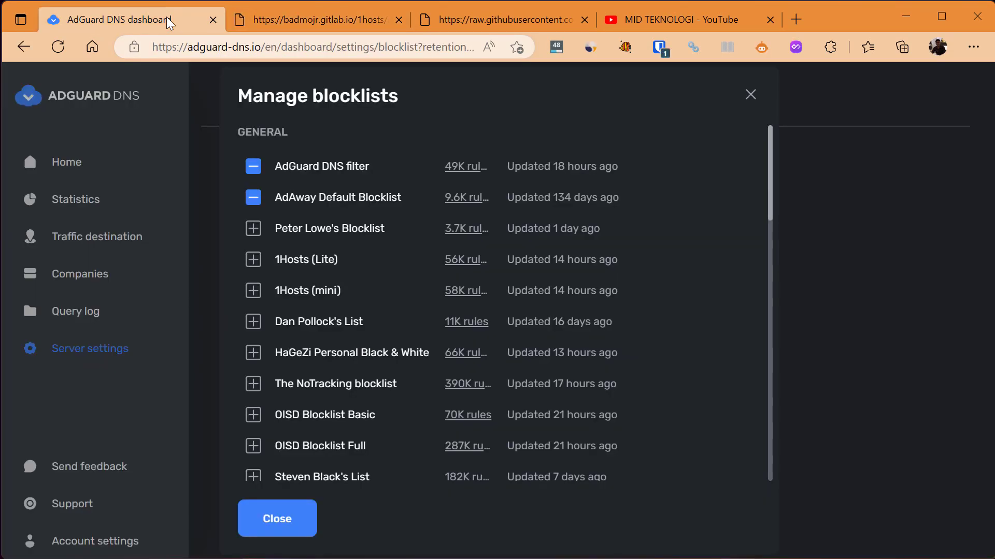
{"action": "left_click", "coordinate": [754, 97]}
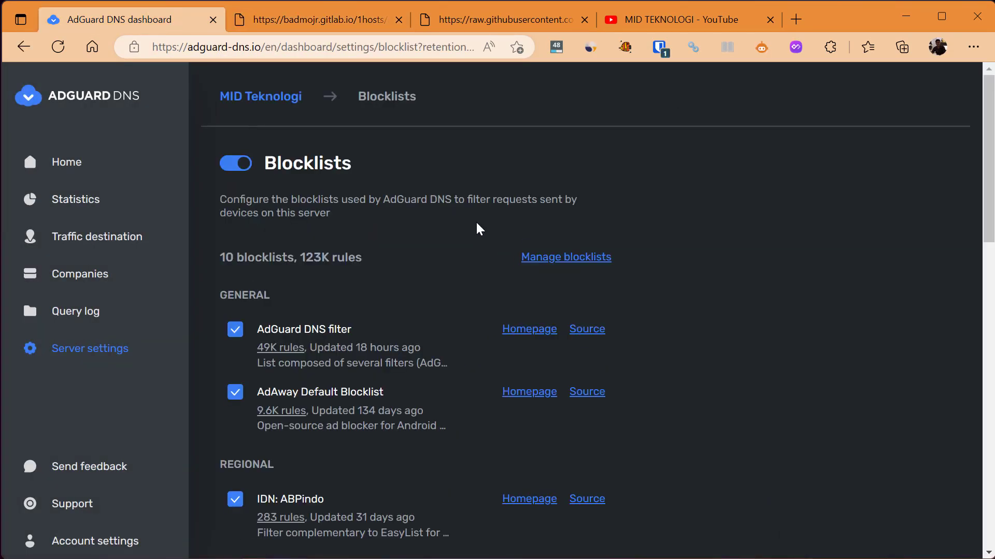
Highlight a few domains in the 1Hosts (mini) source list and return to the server's enabled blocklists
{"action": "left_click", "coordinate": [332, 21]}
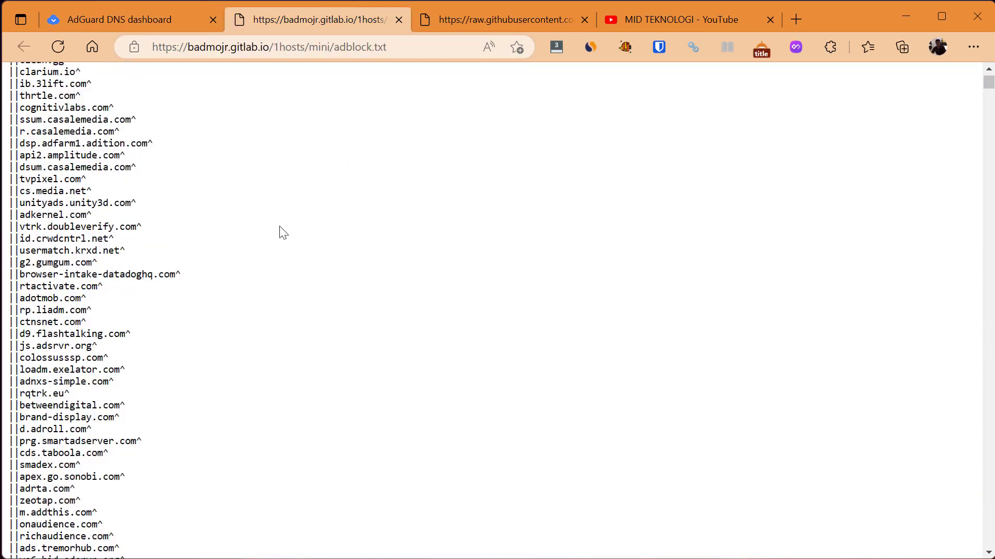
{"action": "left_click_drag", "start_coordinate": [43, 271], "coordinate": [171, 303]}
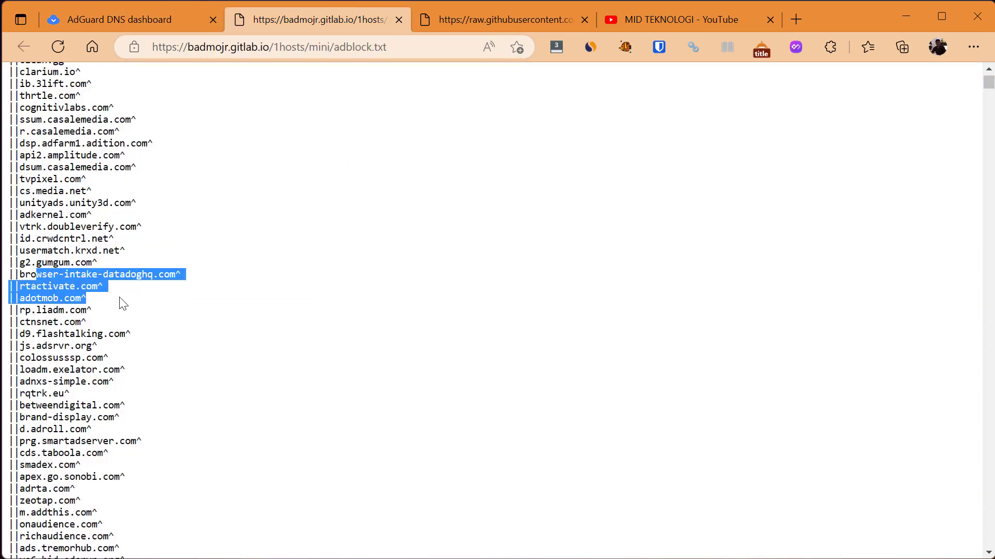
{"action": "right_click", "coordinate": [123, 303]}
{"action": "left_click", "coordinate": [153, 310]}
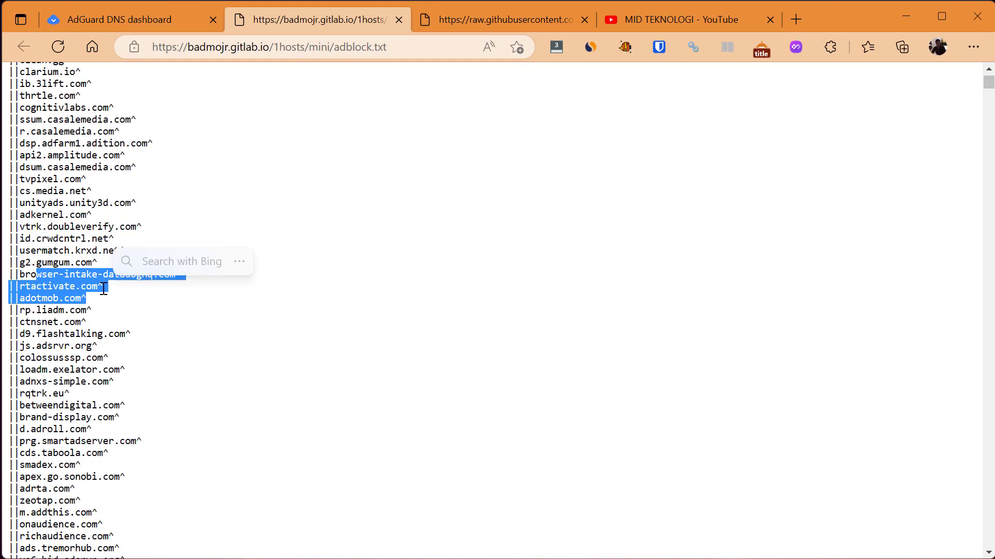
{"action": "left_click", "coordinate": [106, 199]}
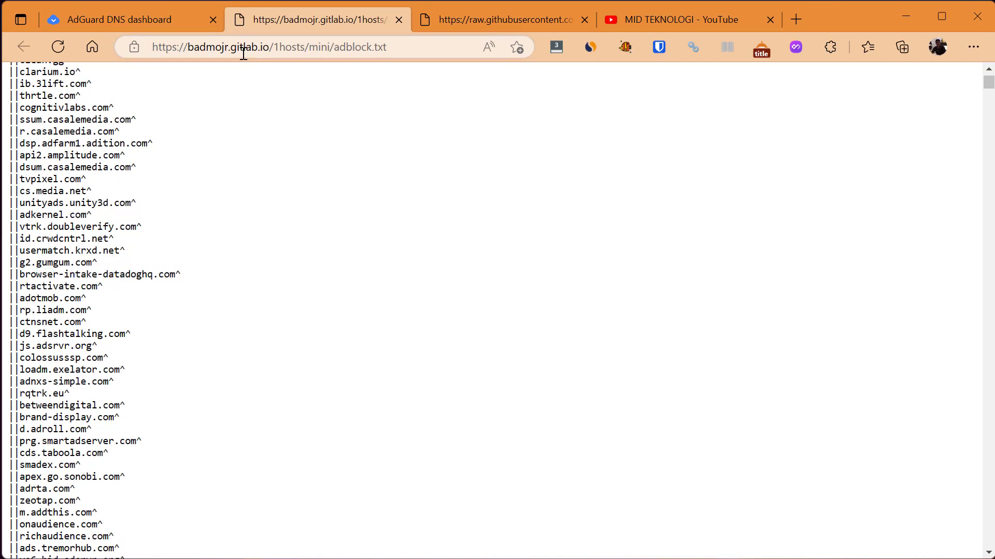
{"action": "left_click", "coordinate": [165, 26]}
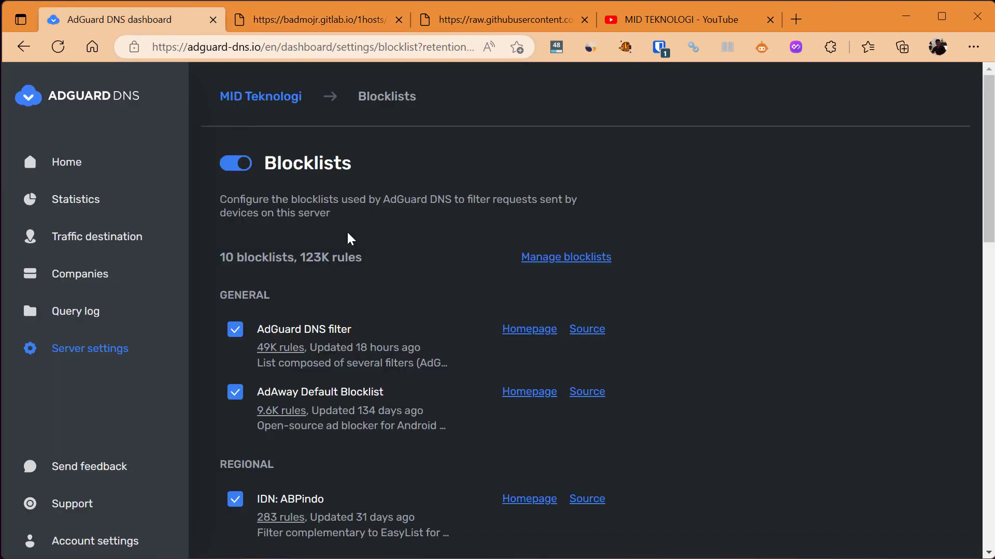
{"action": "scroll", "coordinate": [348, 239], "scroll_direction": "down", "scroll_amount": 3}
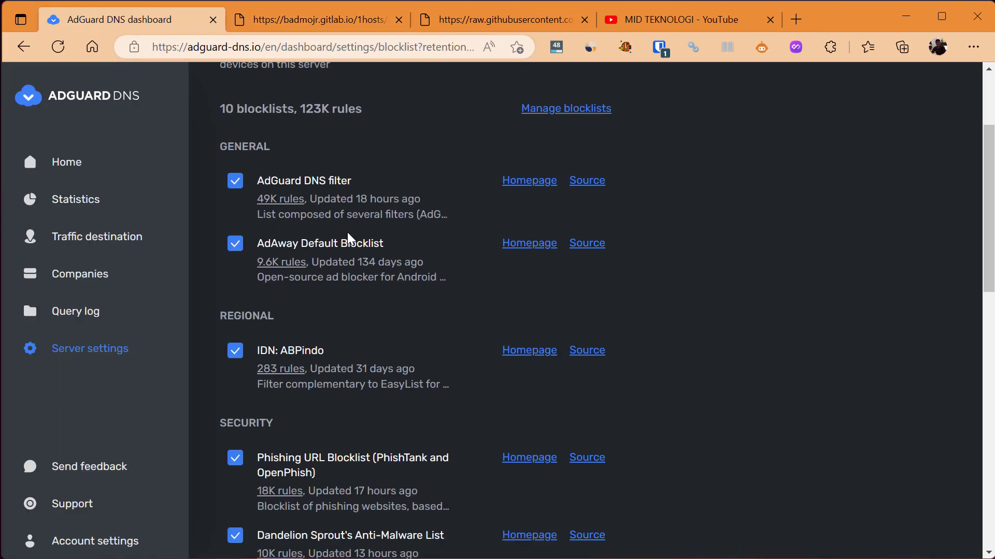
Go to the dashboard's home overview and review the device request figures of the MID Teknologi server
{"action": "left_click", "coordinate": [66, 160]}
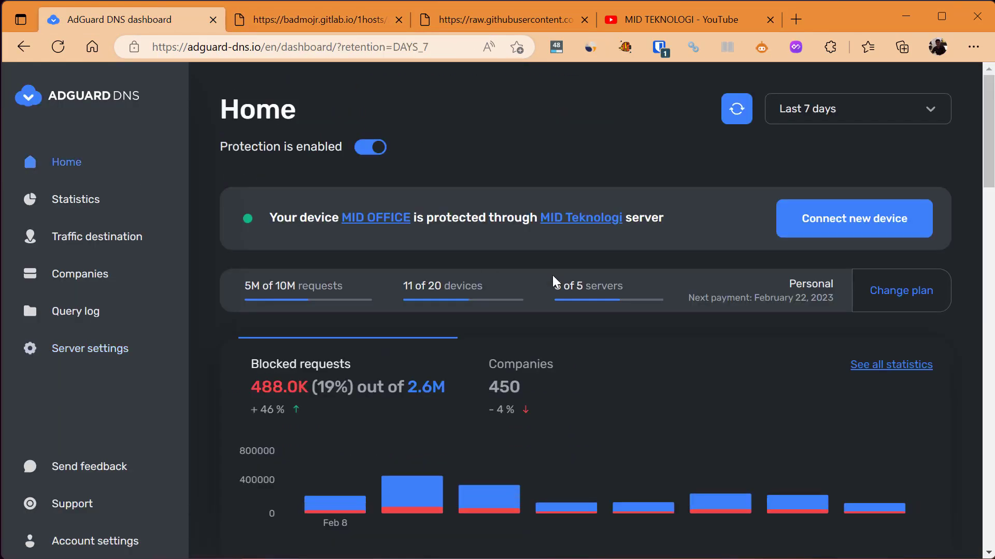
{"action": "scroll", "coordinate": [555, 282], "scroll_direction": "down", "scroll_amount": 10}
{"action": "scroll", "coordinate": [555, 282], "scroll_direction": "up", "scroll_amount": 3}
{"action": "scroll", "coordinate": [555, 281], "scroll_direction": "down", "scroll_amount": 7}
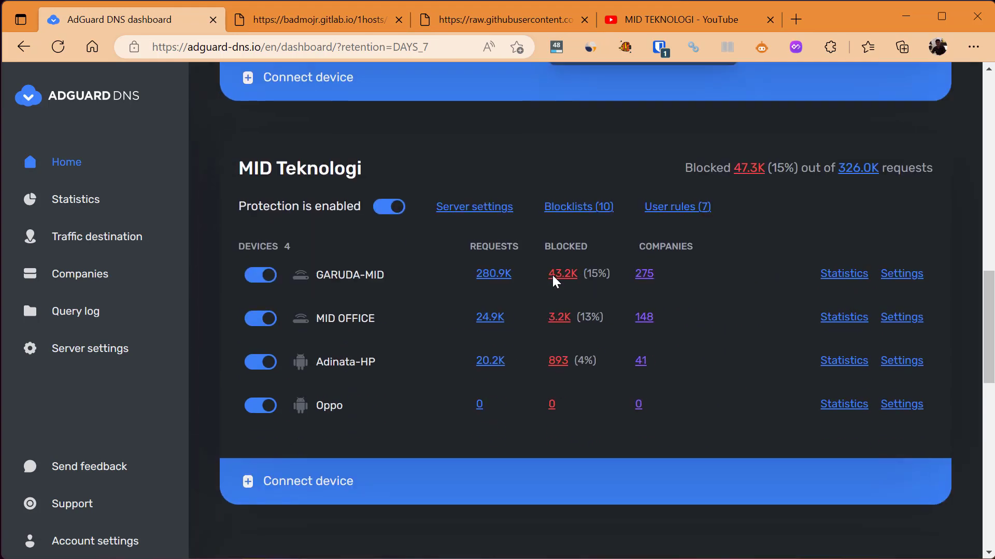
{"action": "scroll", "coordinate": [555, 282], "scroll_direction": "up", "scroll_amount": 2}
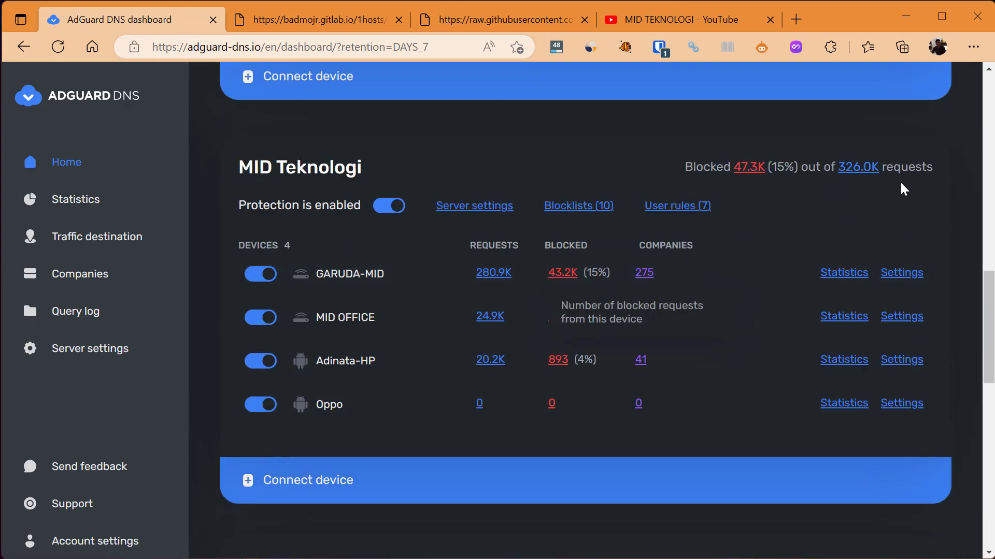
View the MID OFFICE device's statistics and examine its Advertising requests in the query log
{"action": "left_click", "coordinate": [831, 318]}
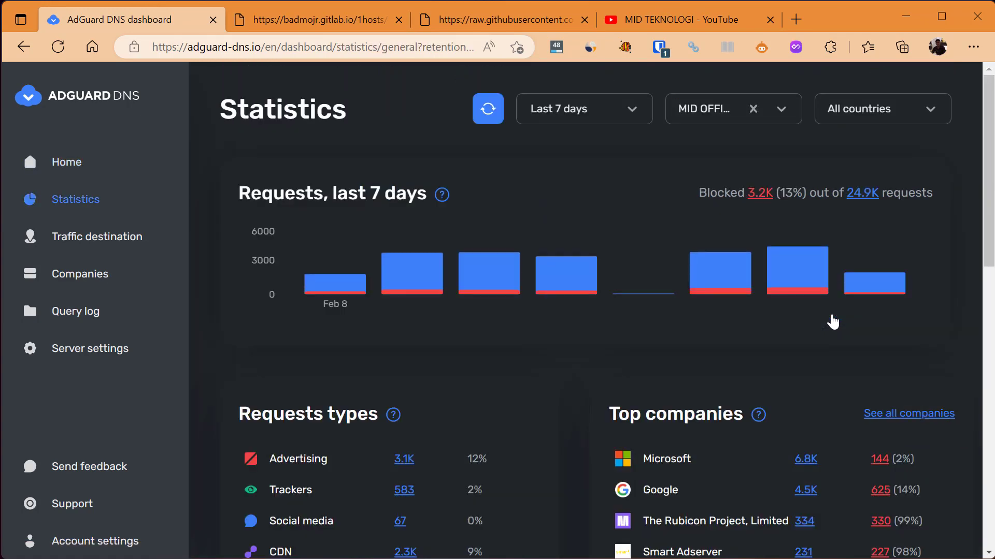
{"action": "scroll", "coordinate": [368, 249], "scroll_direction": "down", "scroll_amount": 4}
{"action": "mouse_move", "coordinate": [391, 255]}
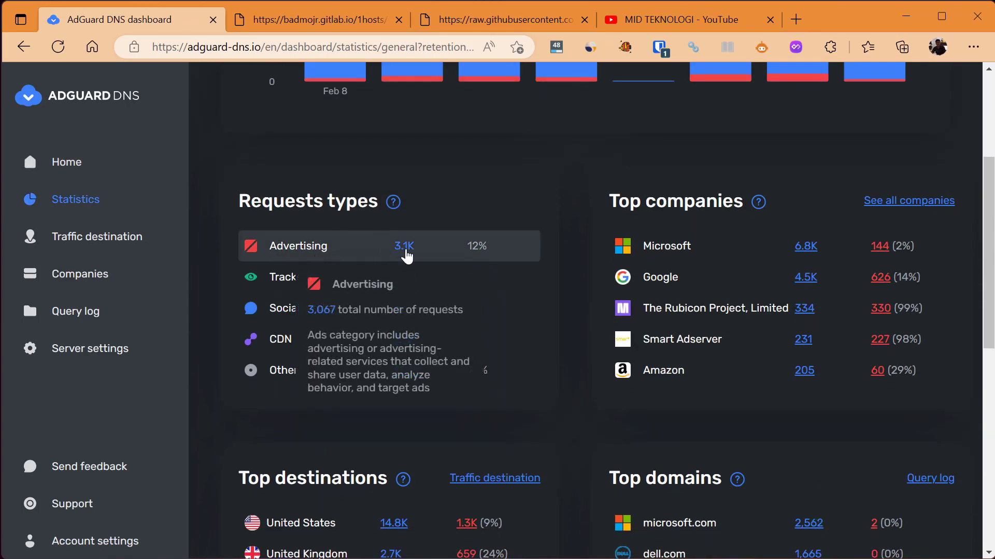
{"action": "left_click", "coordinate": [405, 249]}
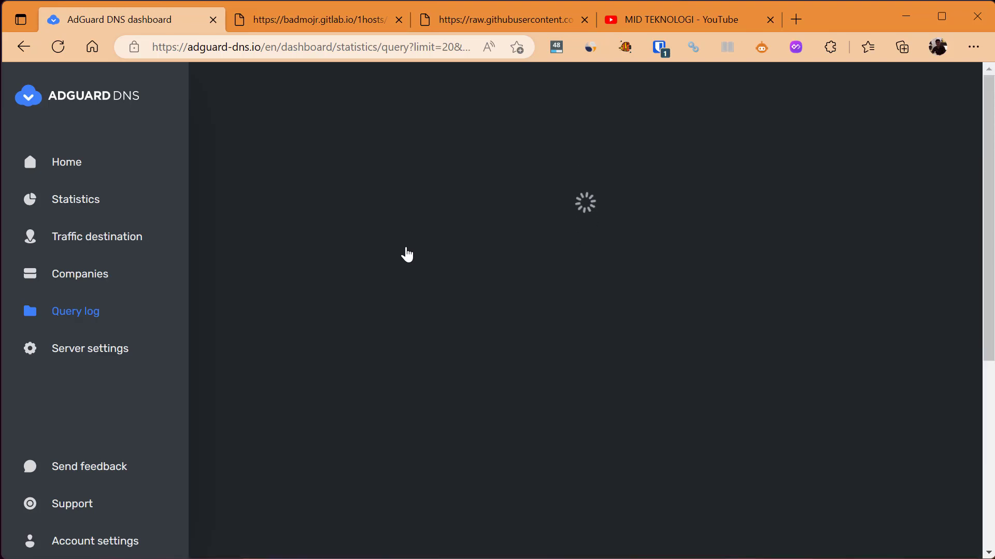
{"action": "scroll", "coordinate": [407, 254], "scroll_direction": "down", "scroll_amount": 2}
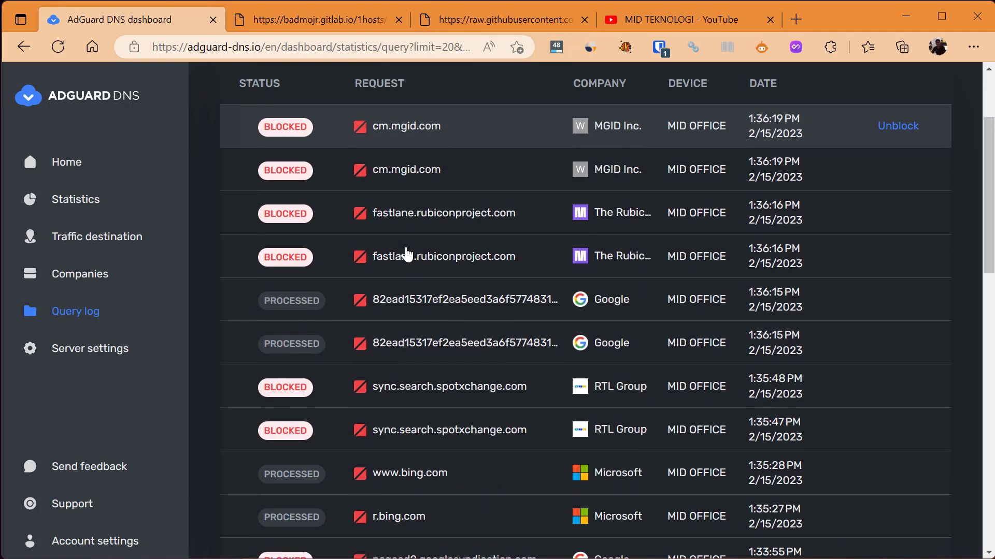
{"action": "scroll", "coordinate": [407, 255], "scroll_direction": "down", "scroll_amount": 3}
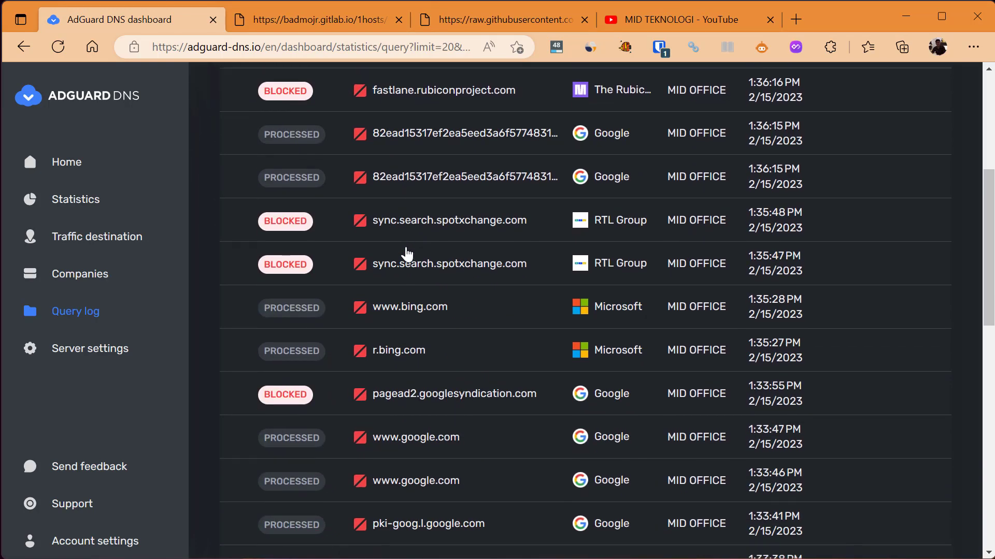
{"action": "scroll", "coordinate": [416, 293], "scroll_direction": "up", "scroll_amount": 5}
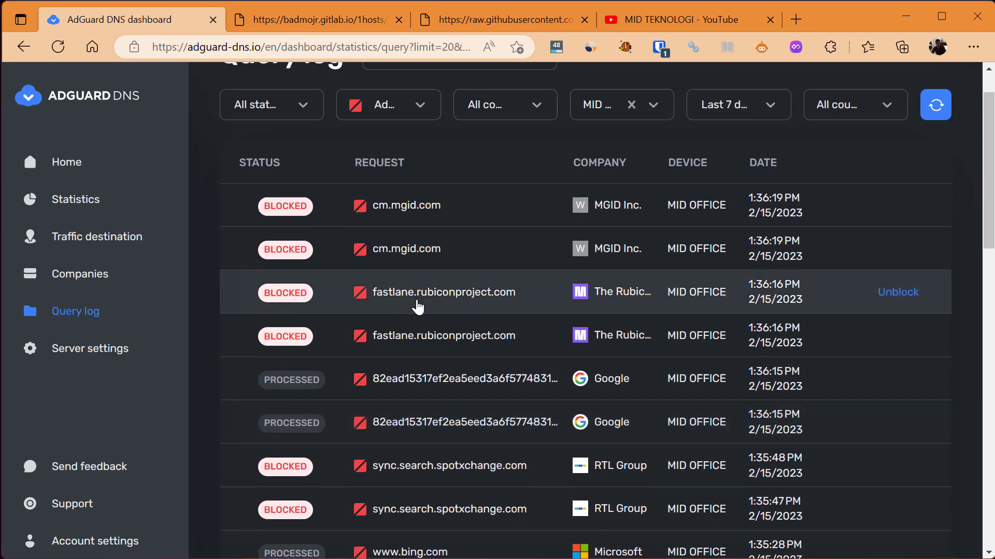
{"action": "scroll", "coordinate": [415, 307], "scroll_direction": "down", "scroll_amount": 3}
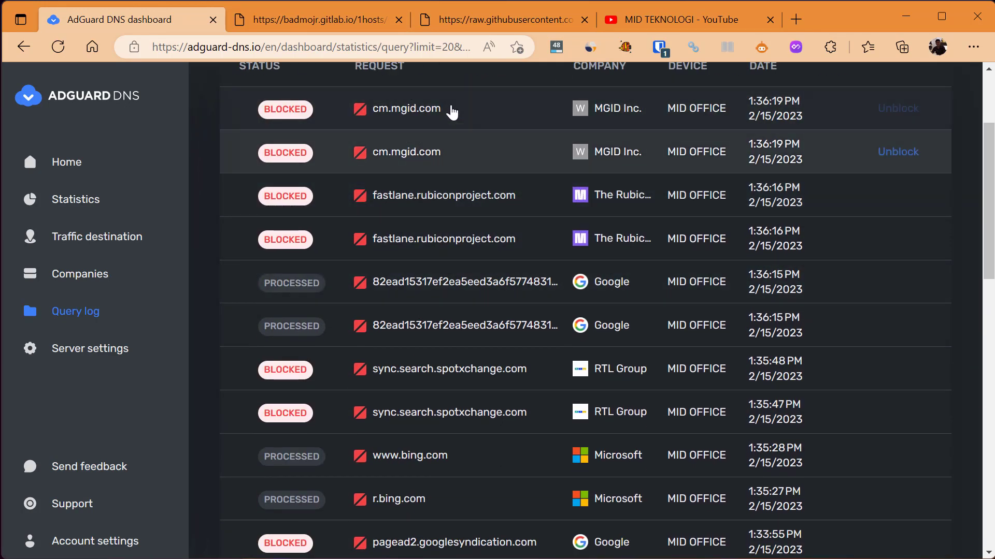
Check the applied rules in the details of the latest cm.mgid.com request and unblock the domain
{"action": "left_click", "coordinate": [440, 115]}
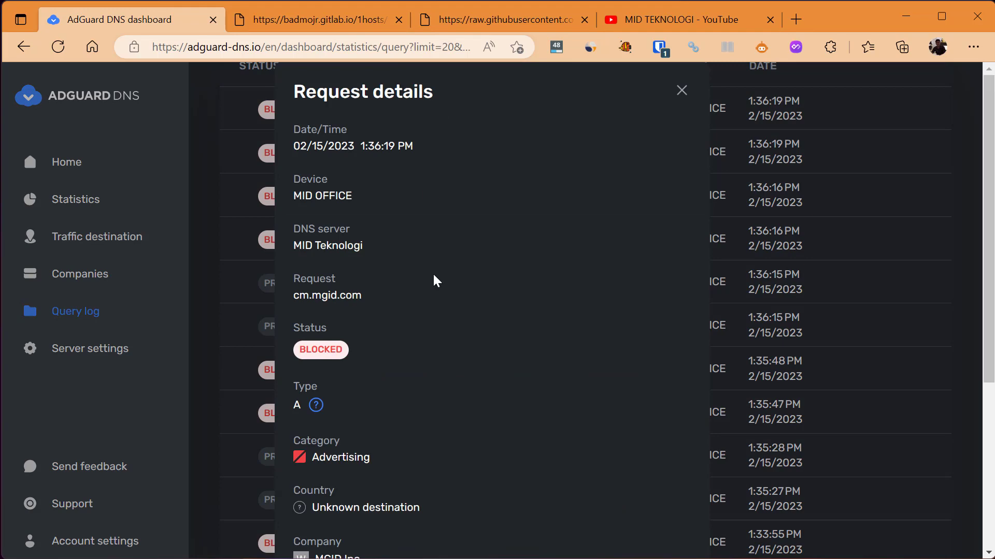
{"action": "scroll", "coordinate": [622, 278], "scroll_direction": "down", "scroll_amount": 5}
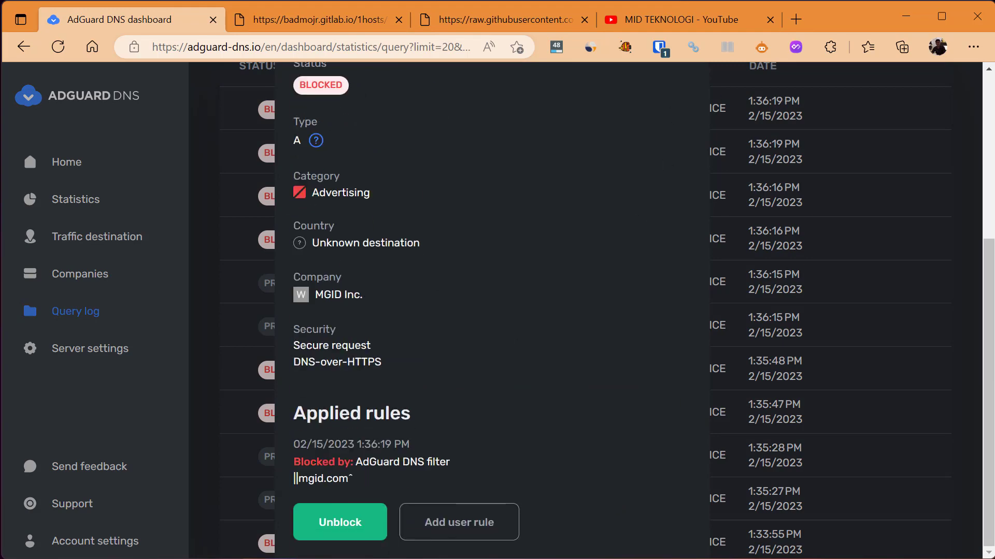
{"action": "left_click", "coordinate": [340, 523]}
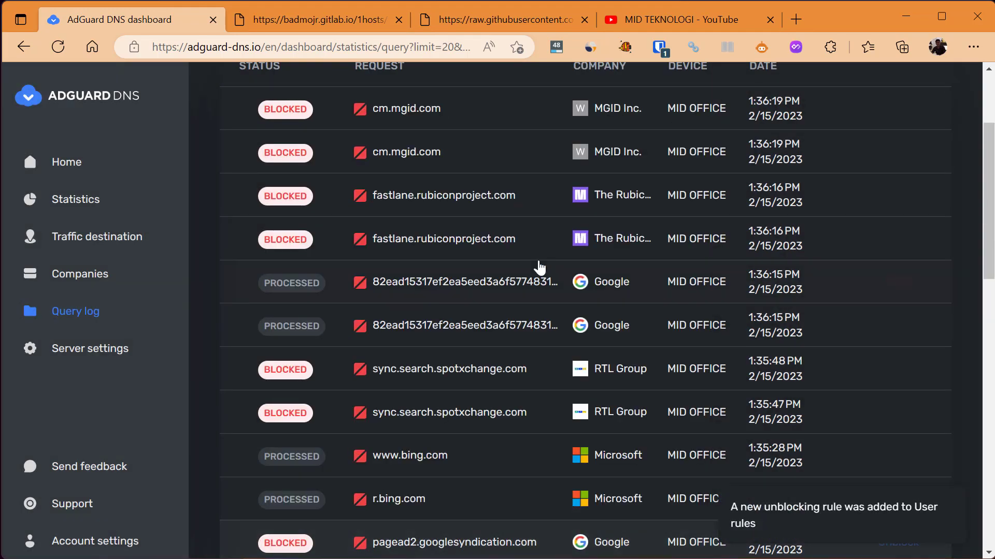
{"action": "scroll", "coordinate": [392, 272], "scroll_direction": "up", "scroll_amount": 3}
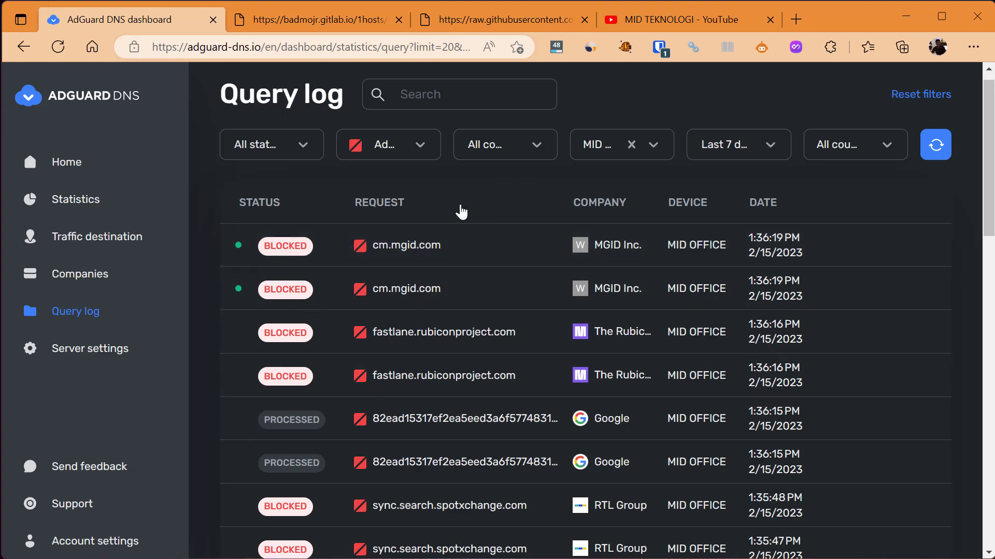
Open the AdGuard DNS pricing page from the query log and highlight the Starter plan's monthly requests allowance
{"action": "scroll", "coordinate": [322, 360], "scroll_direction": "down", "scroll_amount": 15}
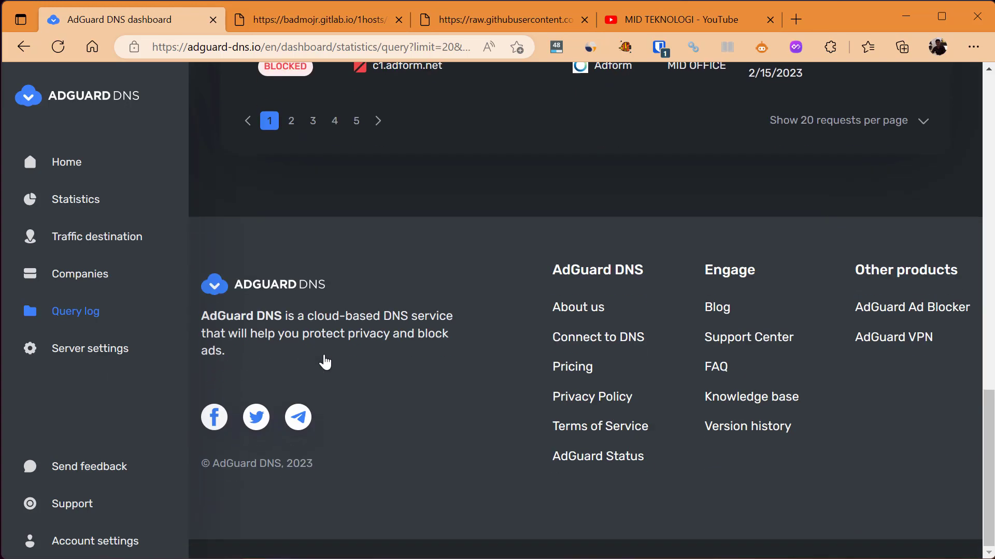
{"action": "left_click", "coordinate": [572, 389]}
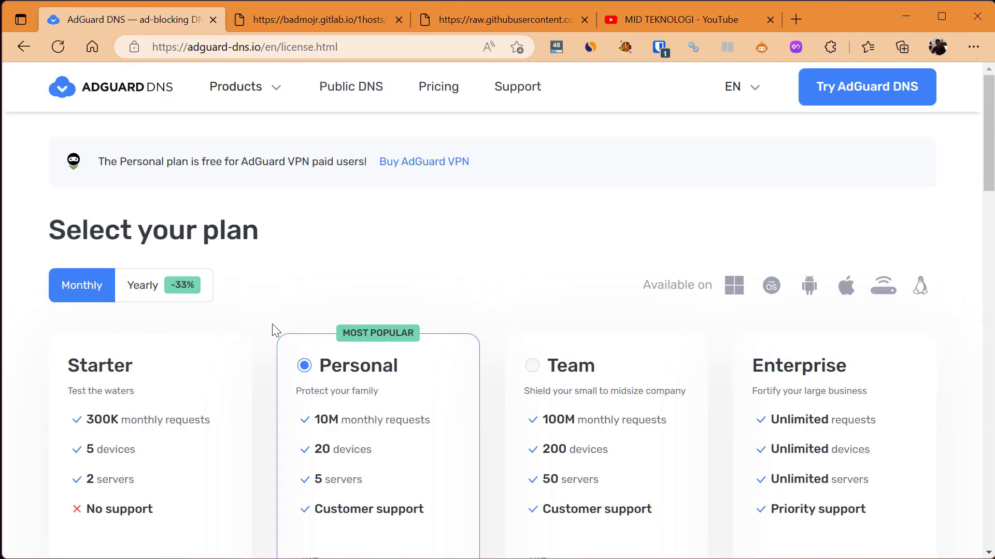
{"action": "scroll", "coordinate": [126, 362], "scroll_direction": "down", "scroll_amount": 4}
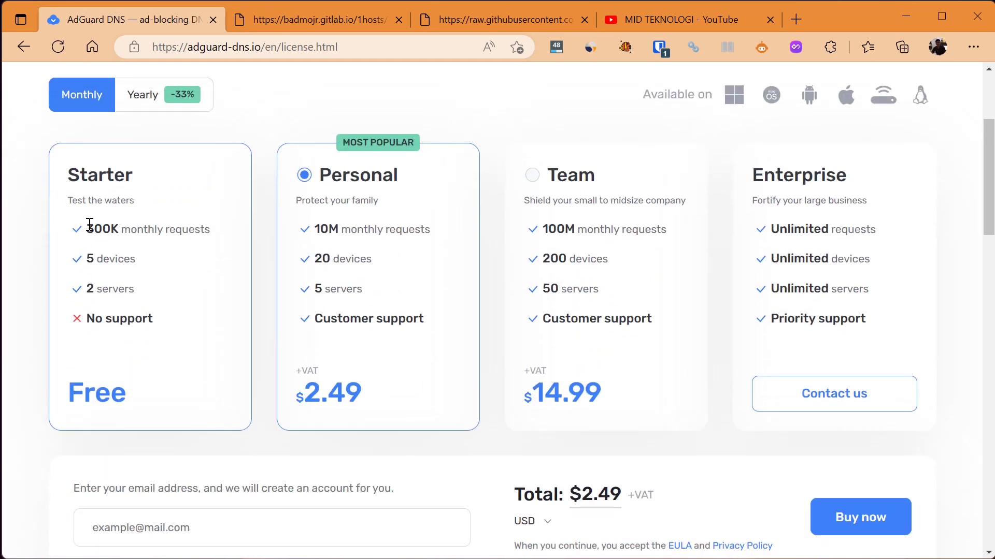
{"action": "left_click_drag", "start_coordinate": [89, 224], "coordinate": [199, 224]}
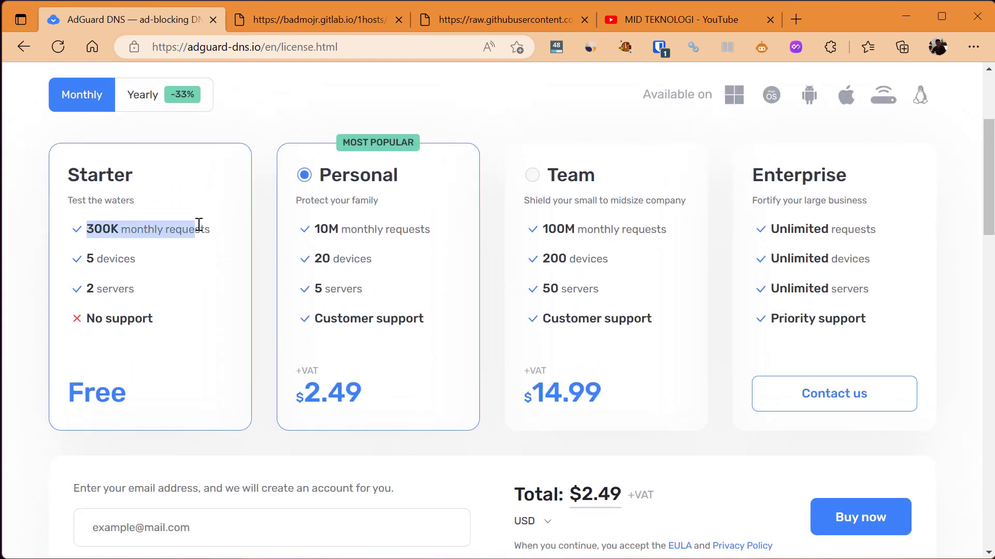
{"action": "left_click", "coordinate": [234, 245]}
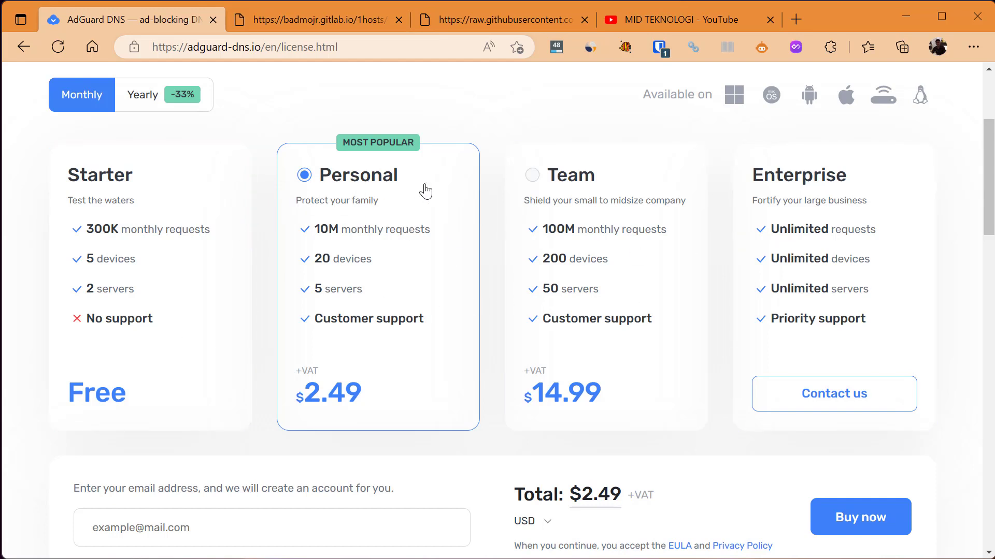
Select the Team plan to examine its name and monthly requests allowance, and switch the selection back to the Personal plan
{"action": "left_click", "coordinate": [551, 193]}
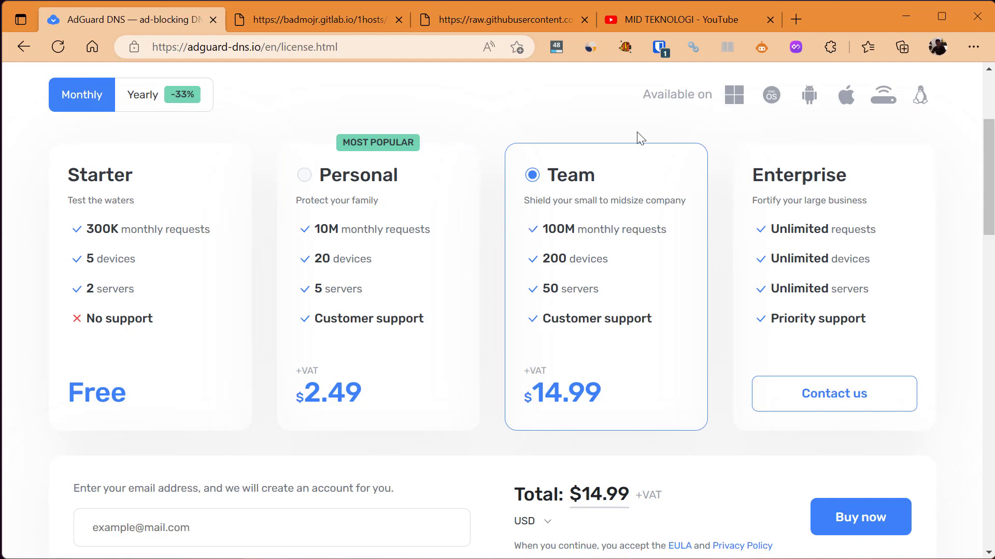
{"action": "left_click_drag", "start_coordinate": [625, 192], "coordinate": [533, 192]}
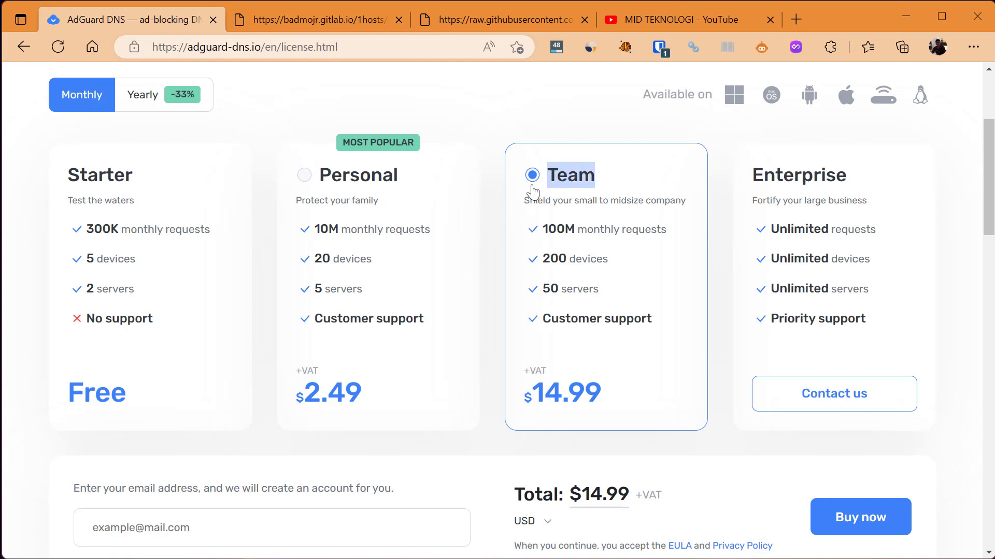
{"action": "left_click", "coordinate": [501, 228]}
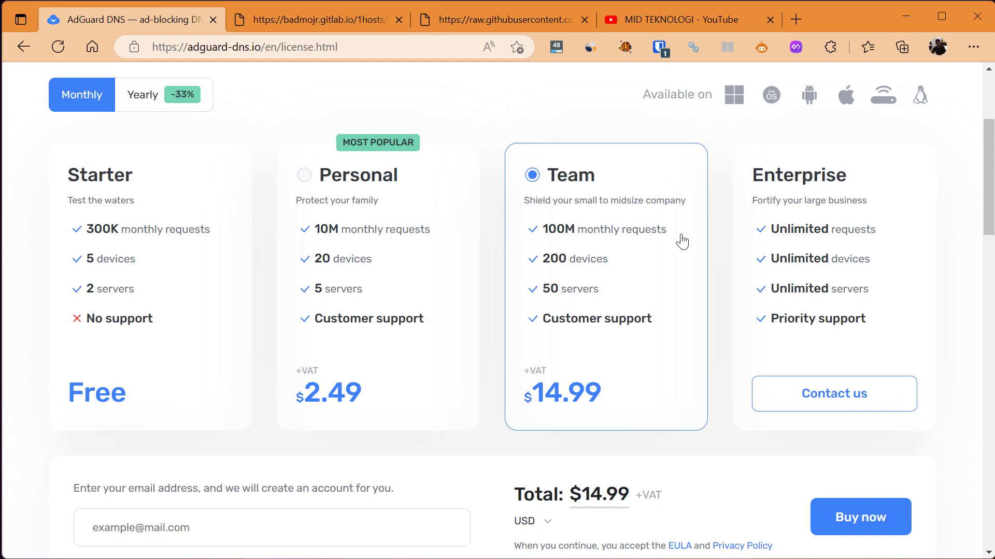
{"action": "left_click_drag", "start_coordinate": [682, 241], "coordinate": [524, 242]}
{"action": "left_click", "coordinate": [486, 239]}
{"action": "left_click", "coordinate": [332, 178]}
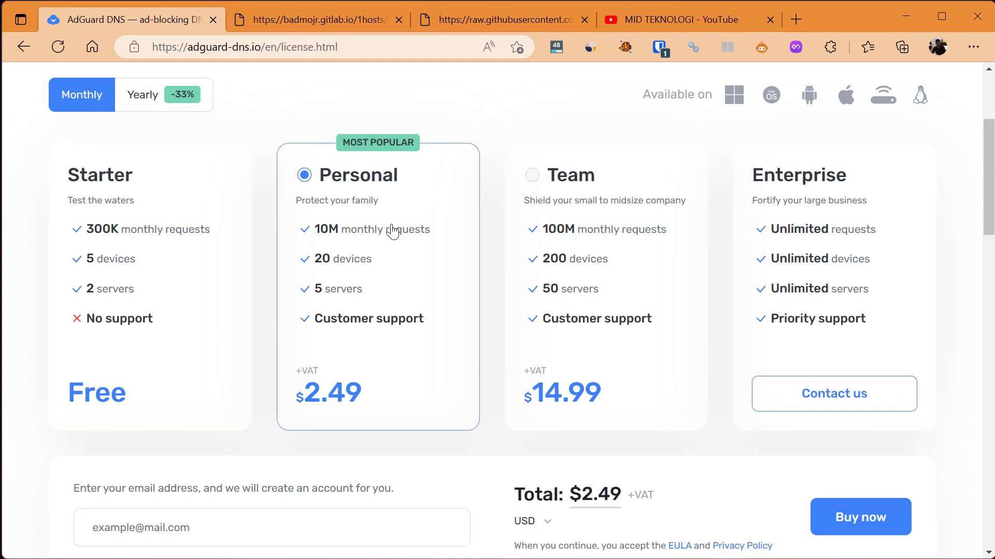